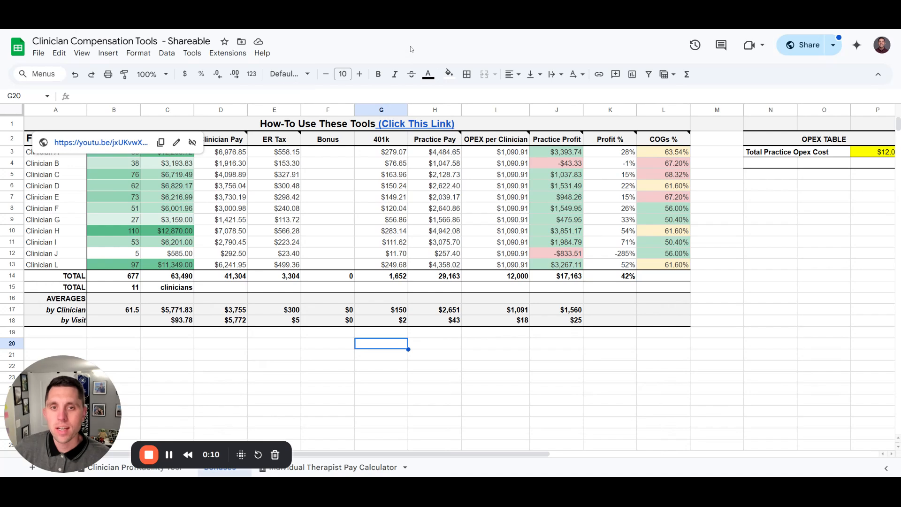
pyautogui.moveTo(274, 354); pyautogui.dragTo(295, 365)
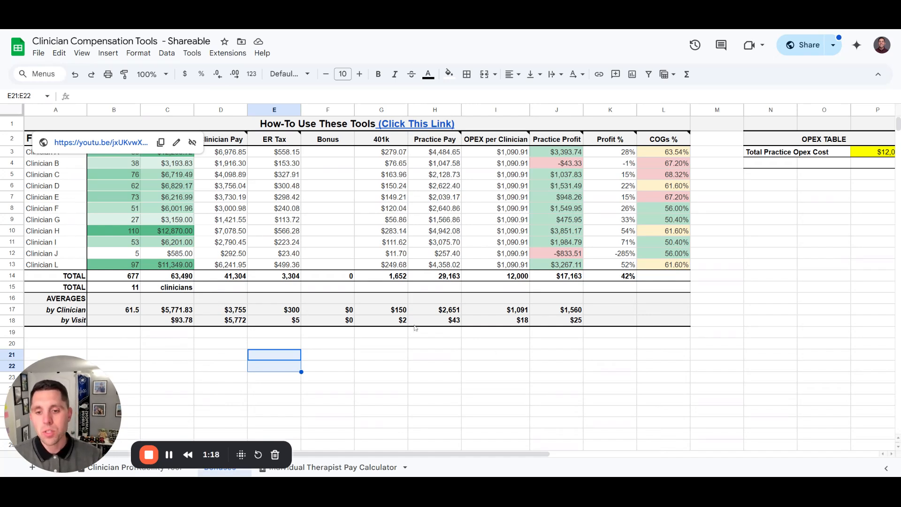
pyautogui.click(381, 298)
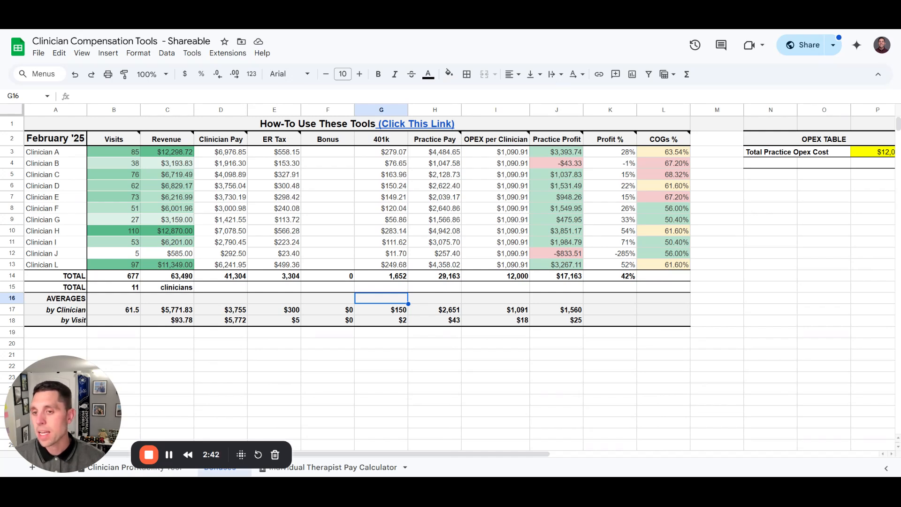
# - Enter the formula =if(B3>80, 200) in Clinician A's Bonus cell F3
pyautogui.click(312, 153)
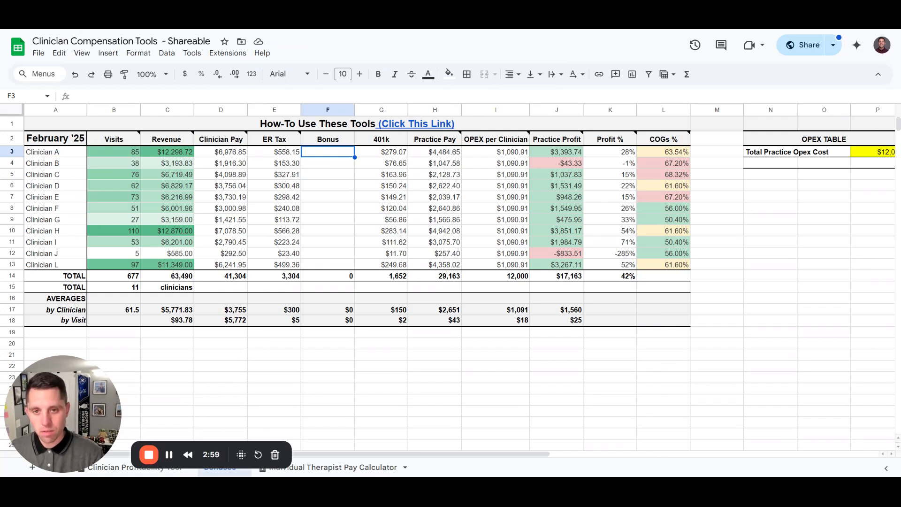
pyautogui.write('=if(')
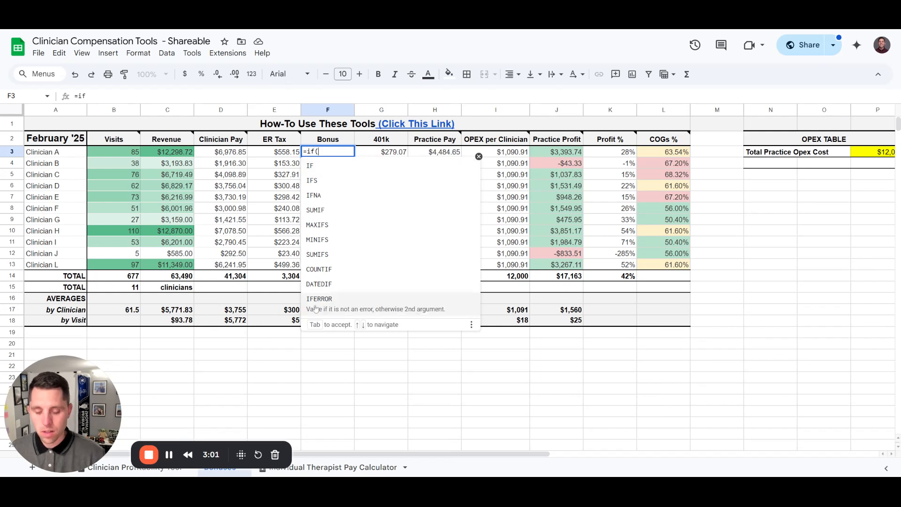
pyautogui.click(138, 153)
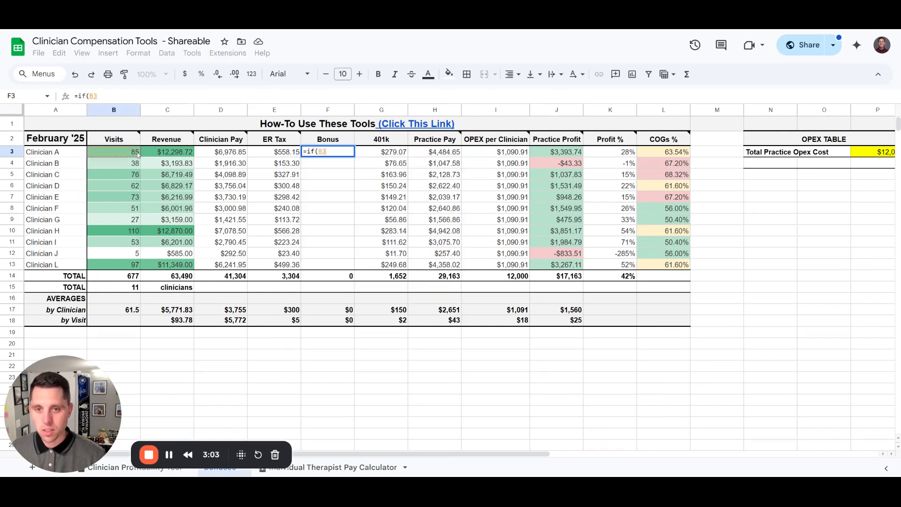
pyautogui.write('>')
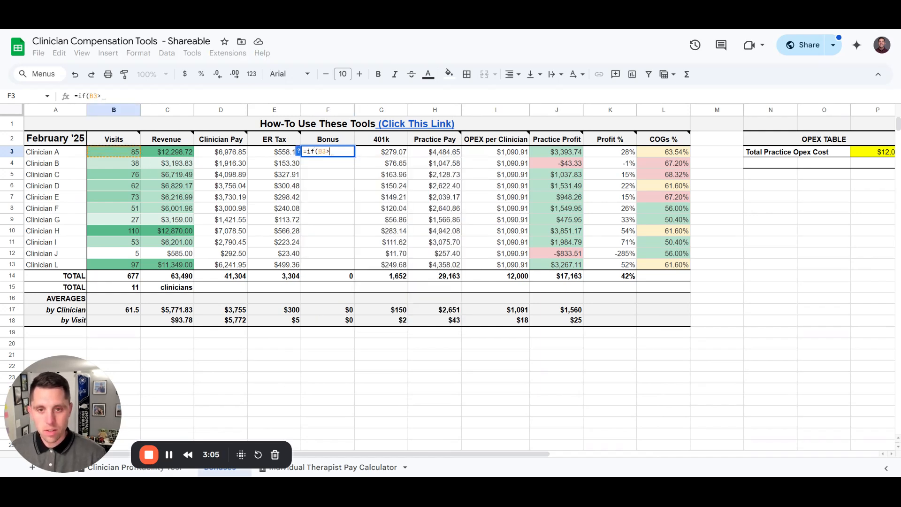
pyautogui.write('80, ')
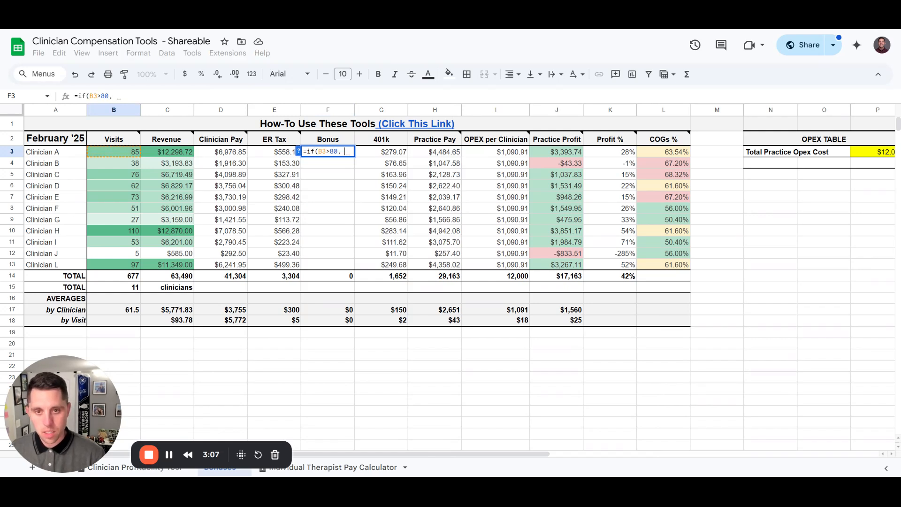
pyautogui.write('200)')
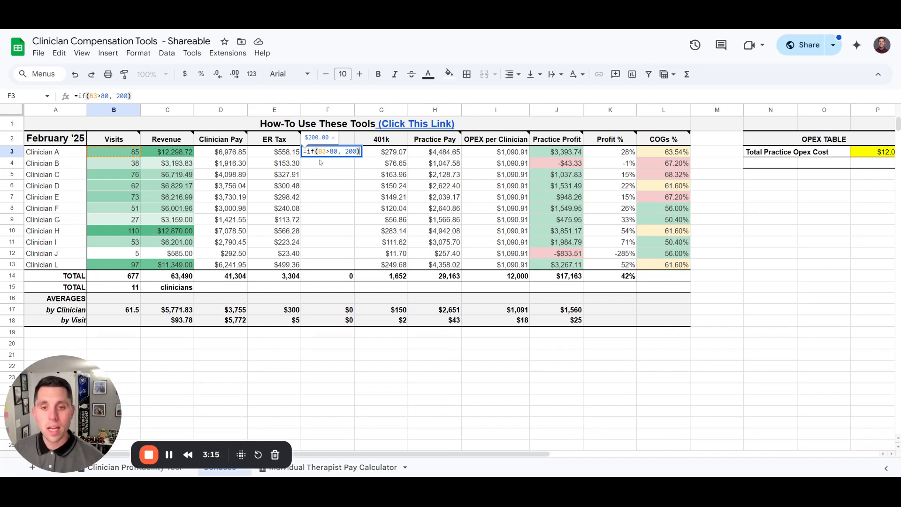
pyautogui.press('Return')
# - Fill the bonus formula from F3 down to F13 for all clinicians
pyautogui.click(328, 152)
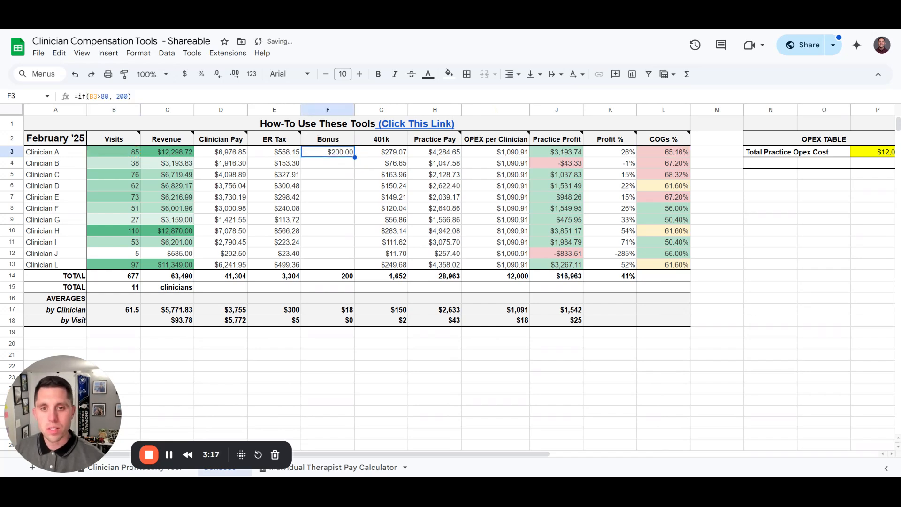
pyautogui.moveTo(354, 157); pyautogui.dragTo(355, 264)
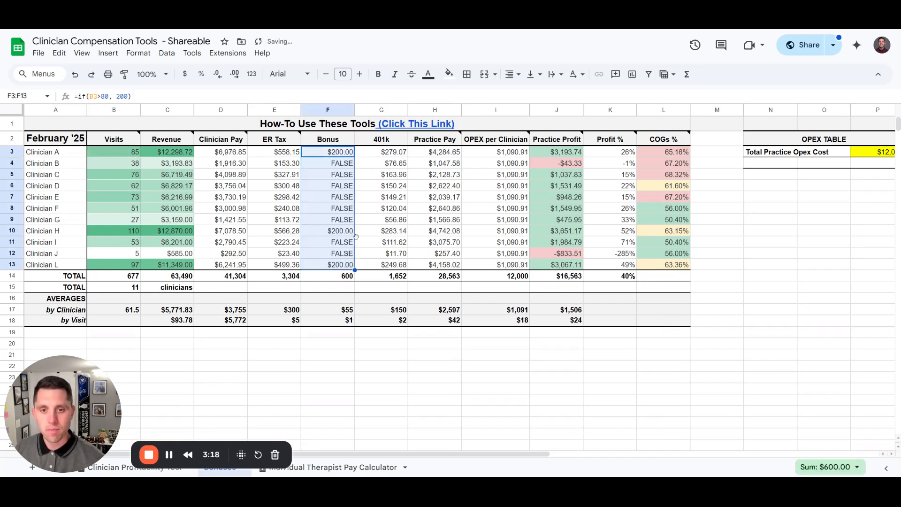
pyautogui.click(361, 176)
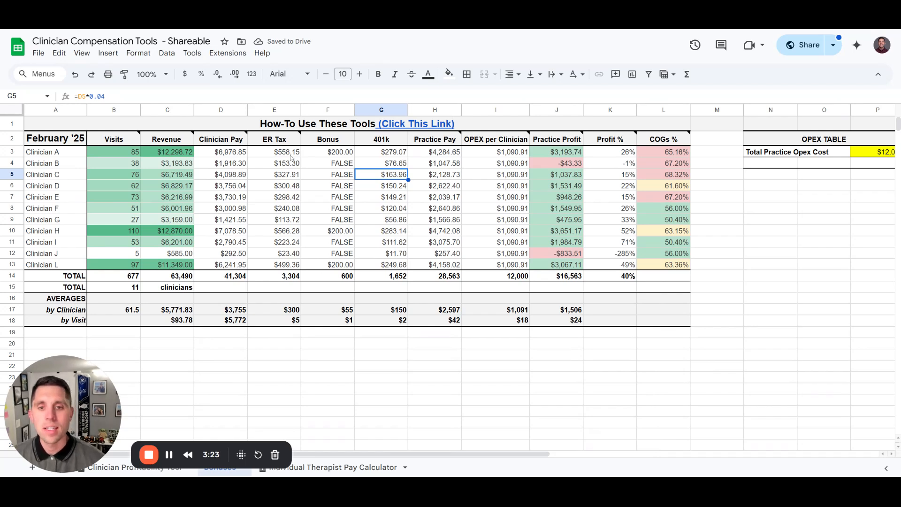
# - Undo and redo the bonus formulas to compare practice profit and Profit % with and without the bonus
pyautogui.click(75, 75)
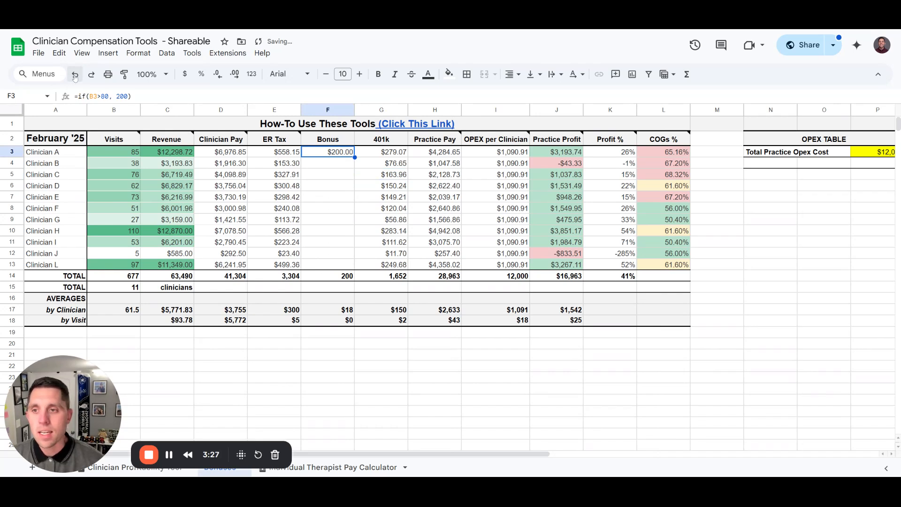
pyautogui.click(75, 75)
pyautogui.click(628, 154)
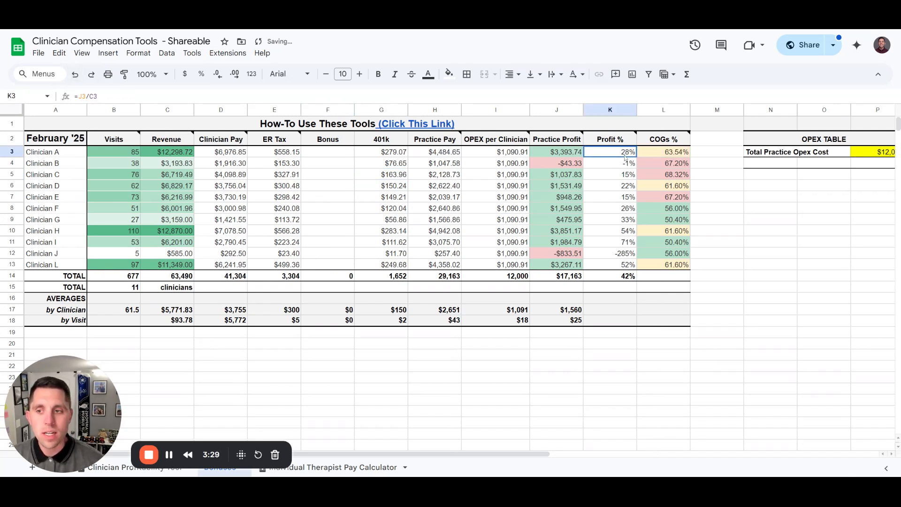
pyautogui.click(92, 75)
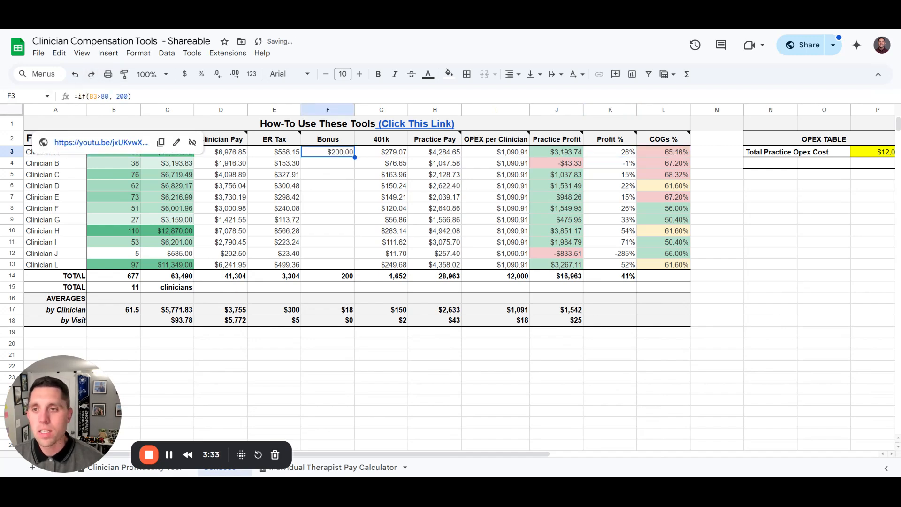
pyautogui.click(92, 77)
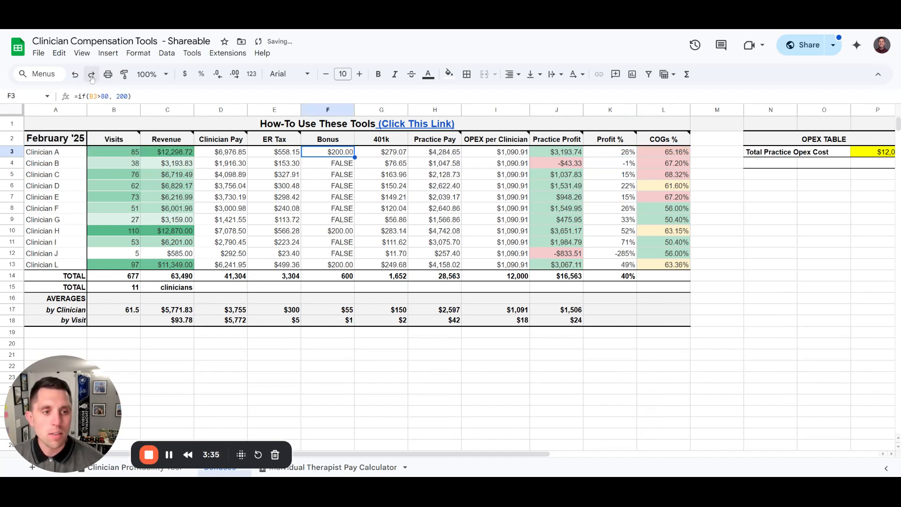
pyautogui.click(73, 76)
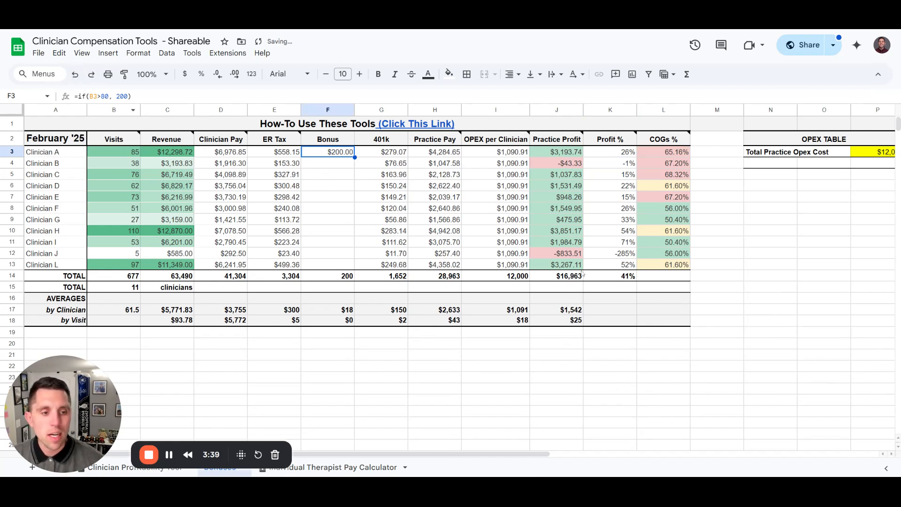
pyautogui.click(92, 78)
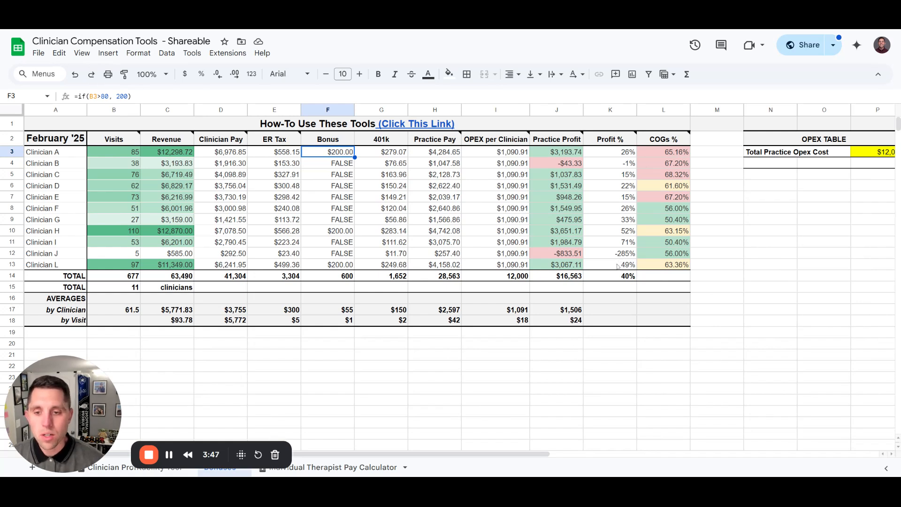
pyautogui.click(220, 266)
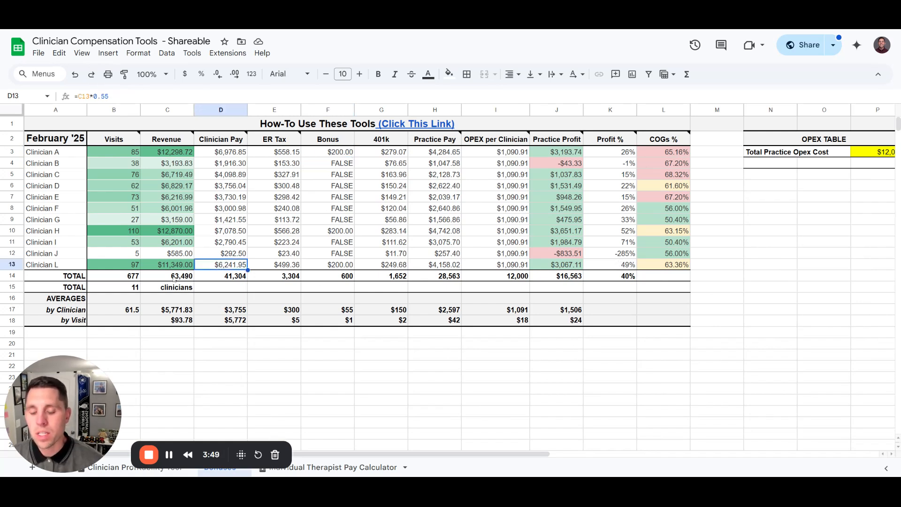
pyautogui.moveTo(160, 130)
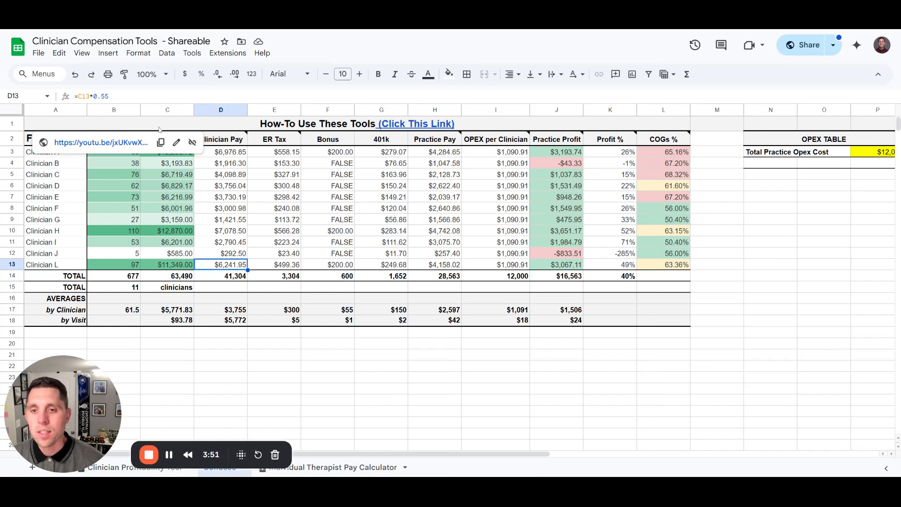
# - Change the bonus formula in F3 to =if(B3>100, 500)
pyautogui.click(318, 155)
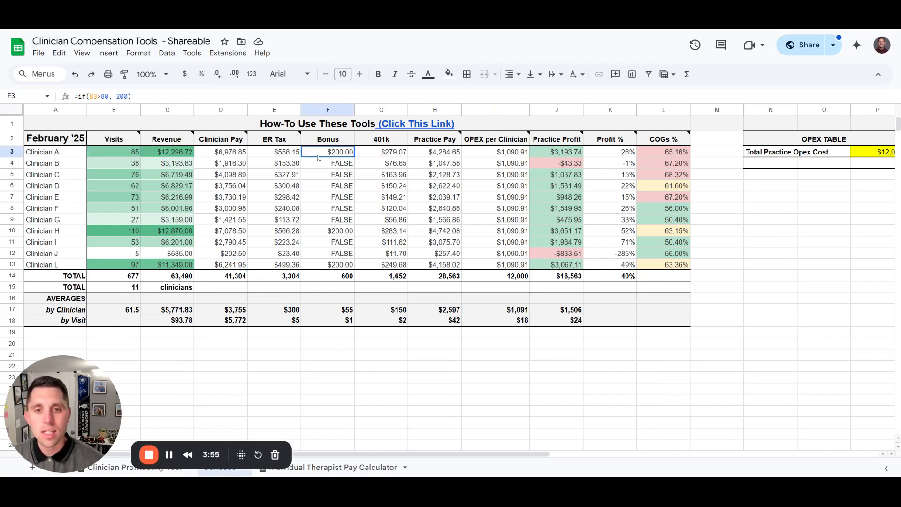
pyautogui.click(130, 96)
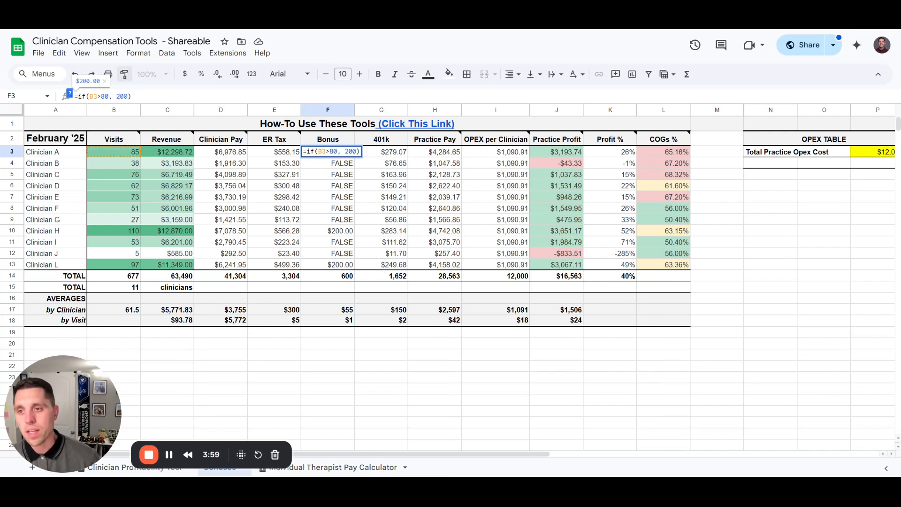
pyautogui.click(109, 97)
pyautogui.press('BackSpace')
pyautogui.press('BackSpace')
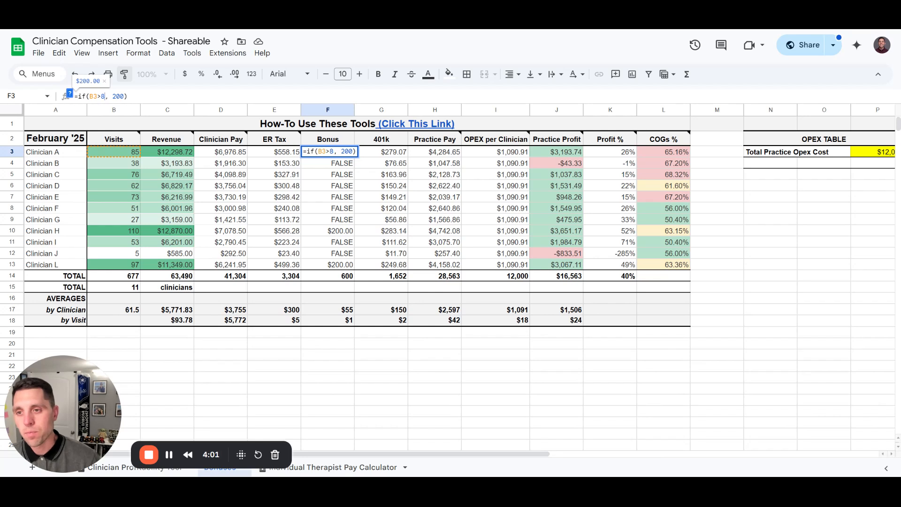
pyautogui.write('100')
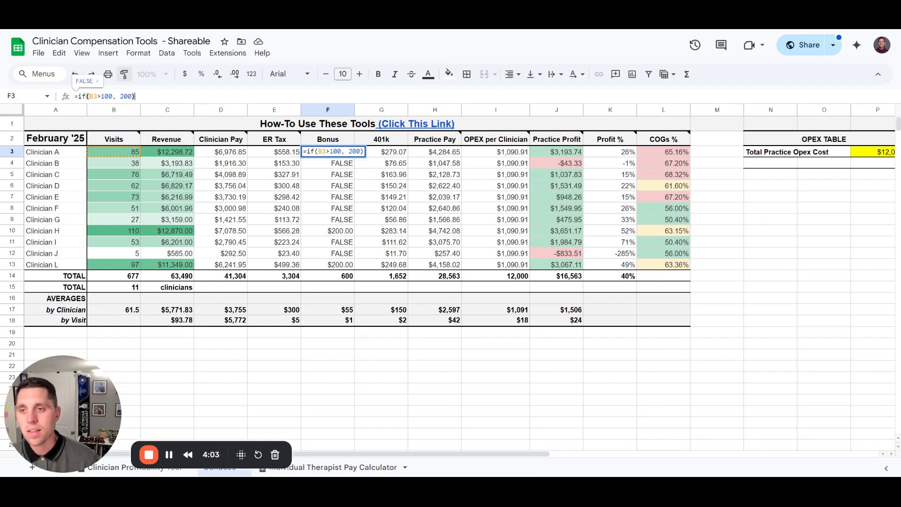
pyautogui.press('BackSpace')
pyautogui.press('BackSpace')
pyautogui.press('BackSpace')
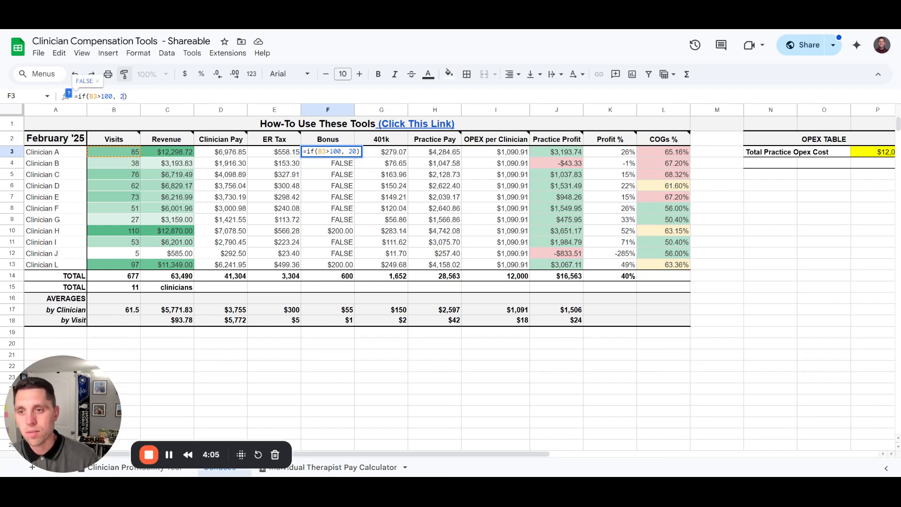
pyautogui.write('500')
pyautogui.press('Return')
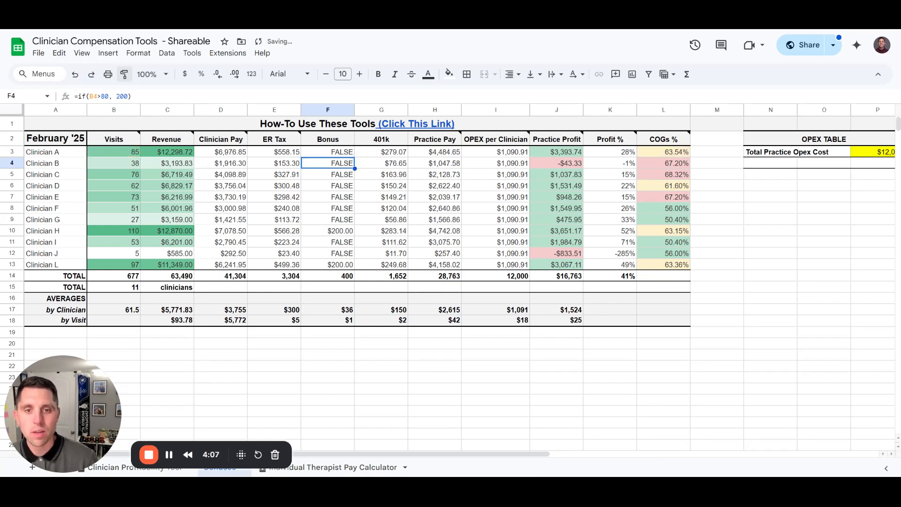
# - Fill the revised bonus formula from F3 down to F13 and check Clinician H's bonus and Profit %
pyautogui.click(346, 154)
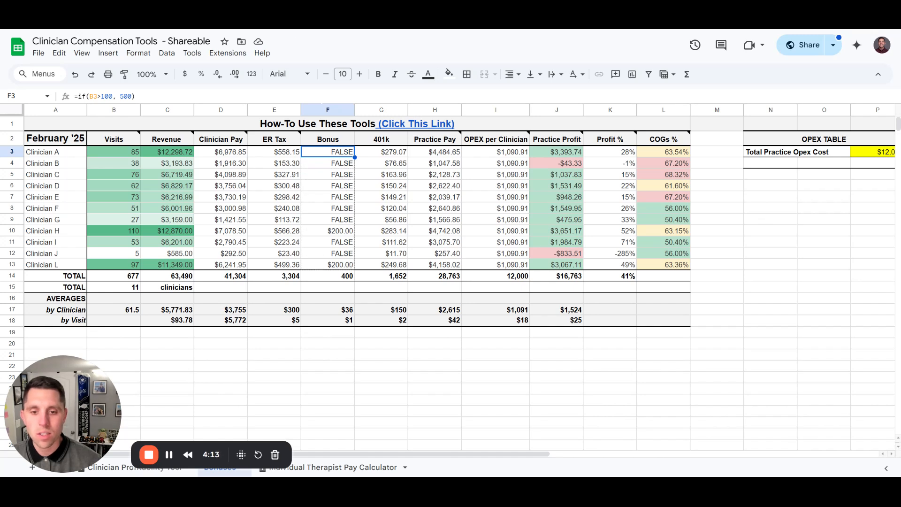
pyautogui.moveTo(355, 157); pyautogui.dragTo(344, 266)
pyautogui.click(343, 233)
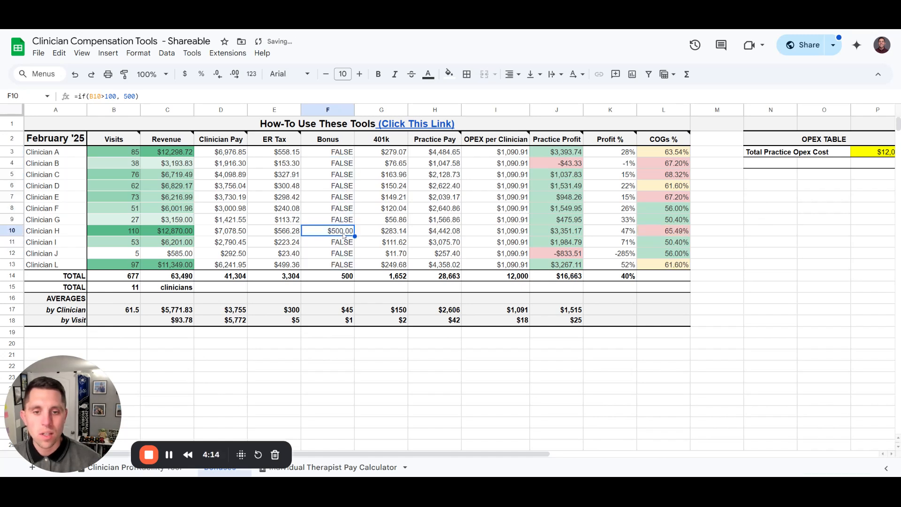
pyautogui.click(619, 235)
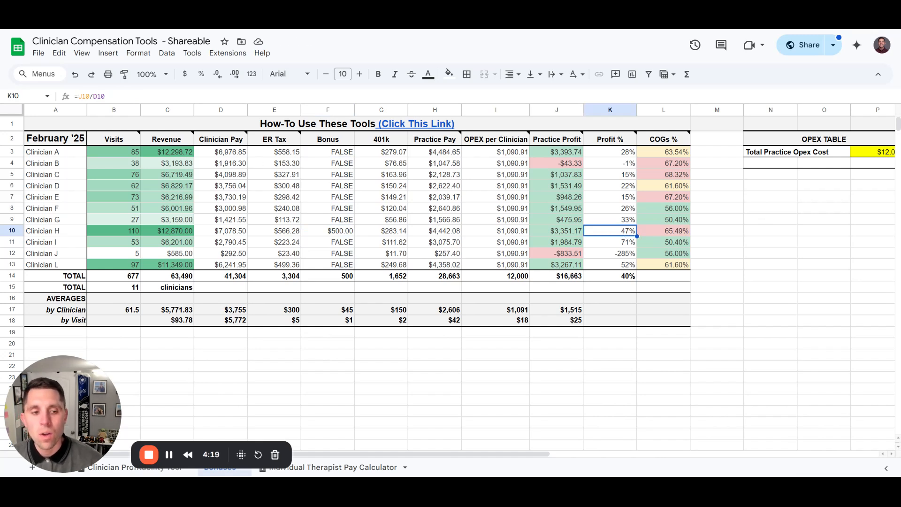
# - Undo all the bonus formula entries and fills to empty the Bonus column
pyautogui.click(77, 75)
pyautogui.click(77, 75)
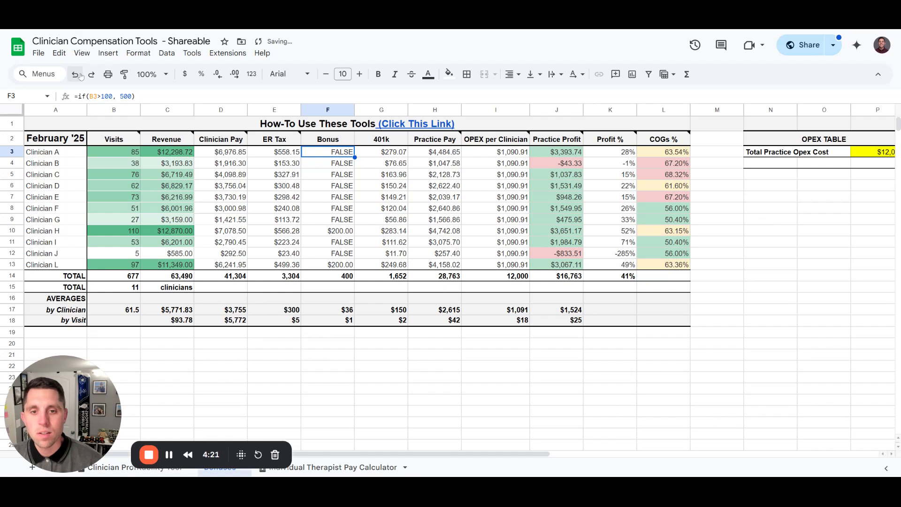
pyautogui.click(81, 76)
pyautogui.click(80, 76)
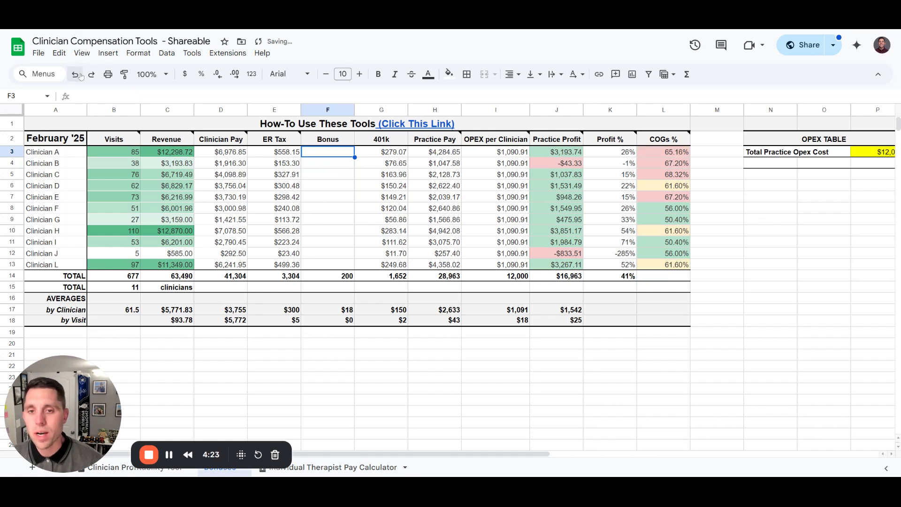
# - Copy the February '25 table in A2:L18 and paste the duplicate below it starting at A20
pyautogui.moveTo(56, 138); pyautogui.dragTo(664, 322)
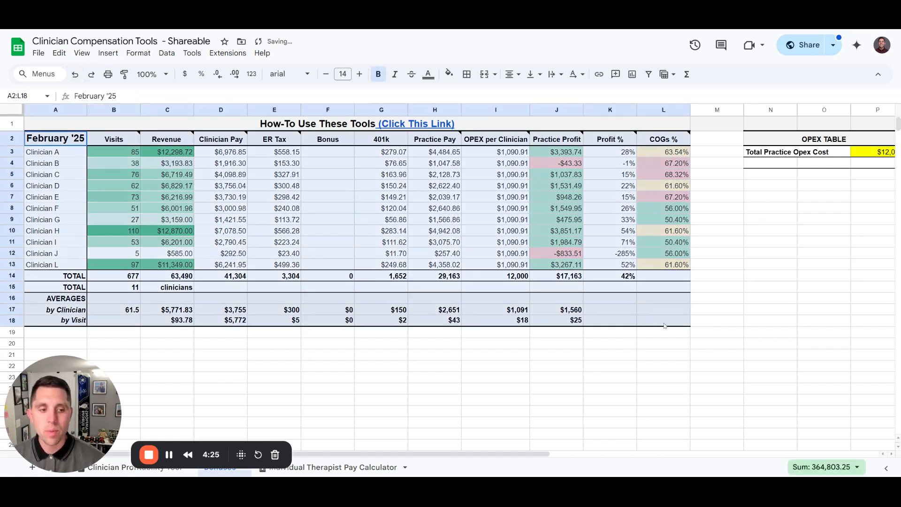
pyautogui.hotkey('ctrl', 'c')
pyautogui.scroll(-3, 202, 264)
pyautogui.click(75, 242)
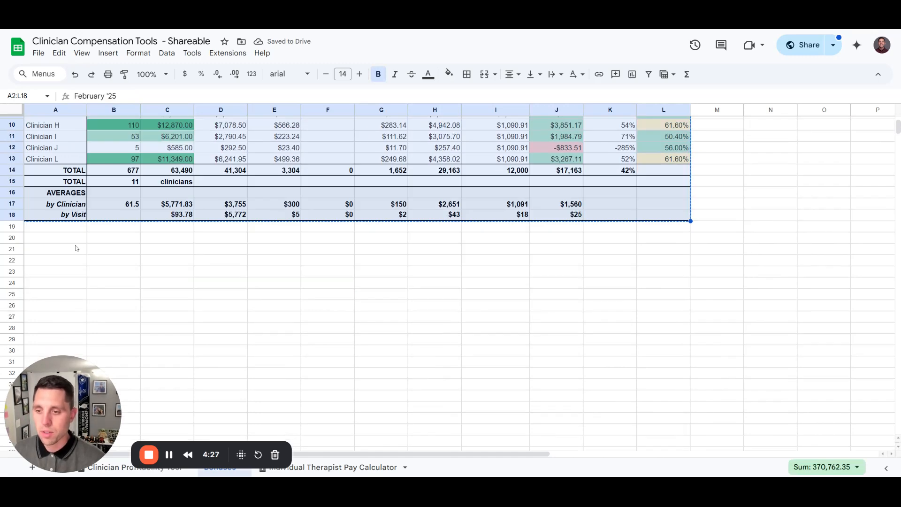
pyautogui.hotkey('ctrl', 'v')
pyautogui.scroll(3, 204, 285)
# - Enter =if(B21>90, 250) as Clinician A's bonus in F21 of the duplicate table and fill it down to F31
pyautogui.click(320, 371)
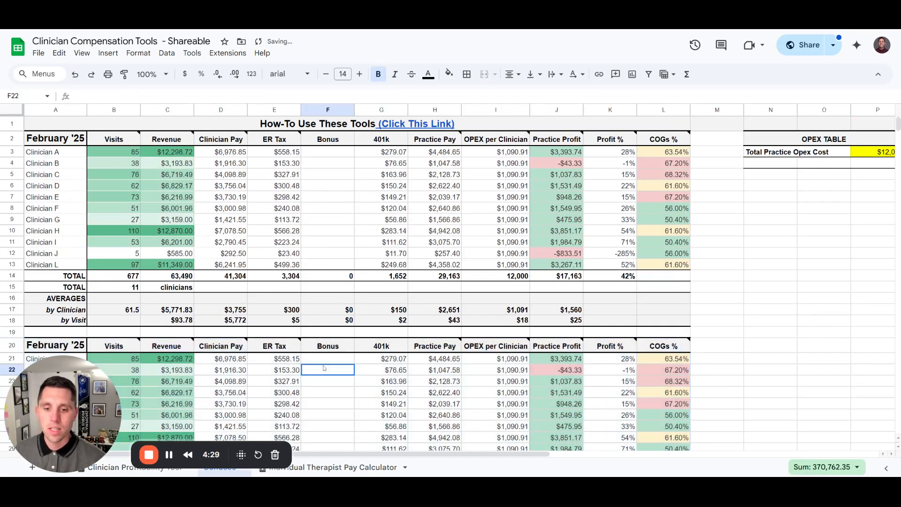
pyautogui.press('Up')
pyautogui.scroll(-2, 343, 304)
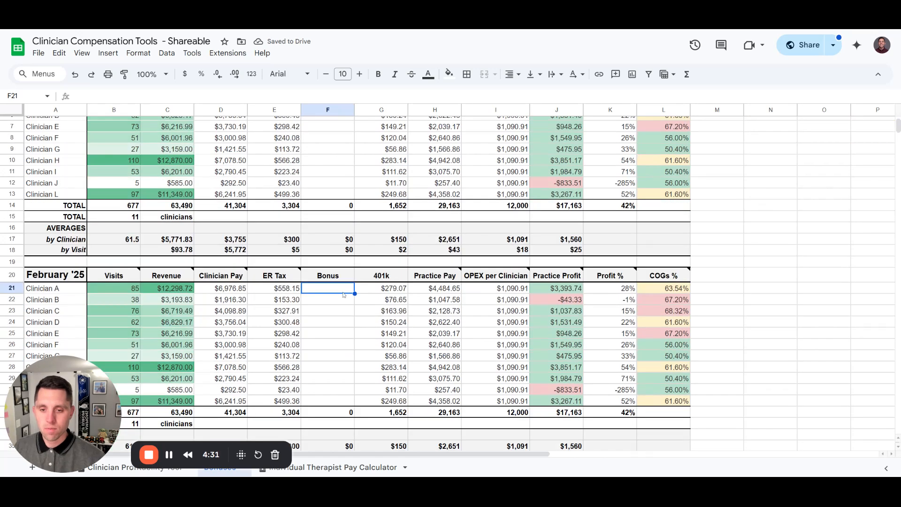
pyautogui.write('=if(')
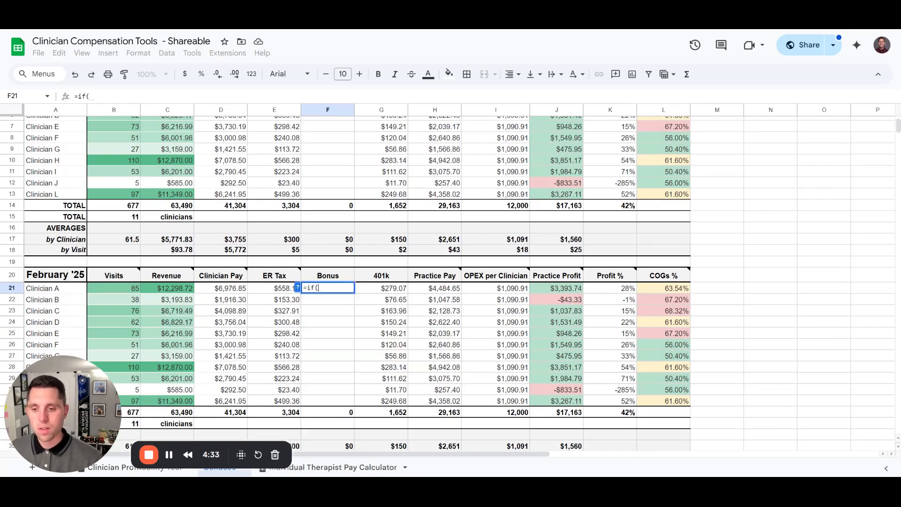
pyautogui.click(137, 291)
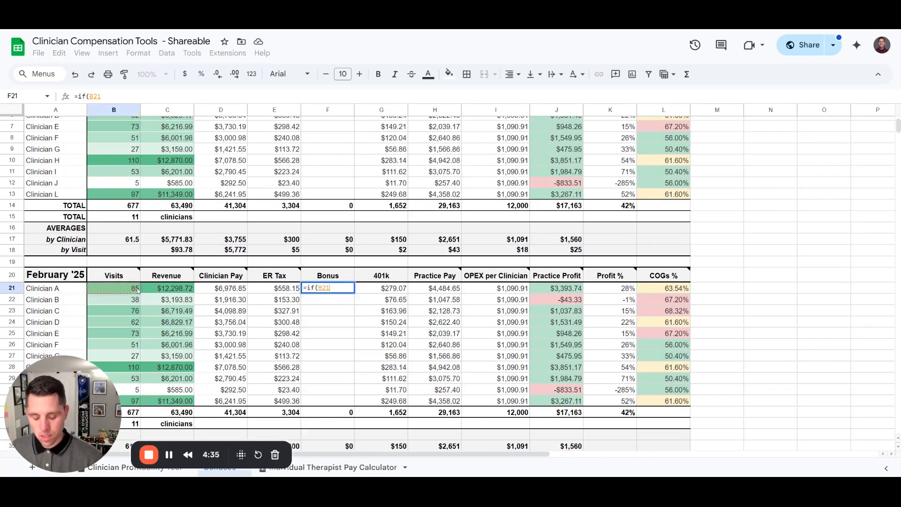
pyautogui.write('>90')
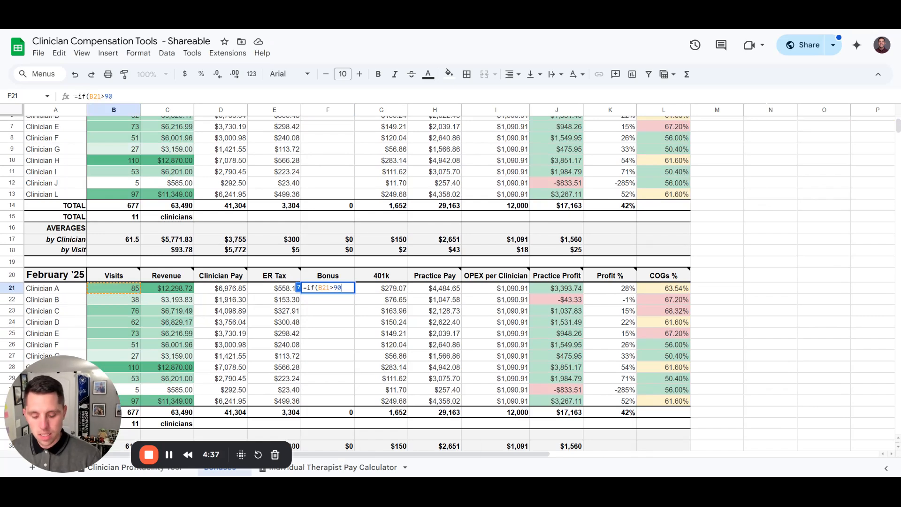
pyautogui.write(', 250')
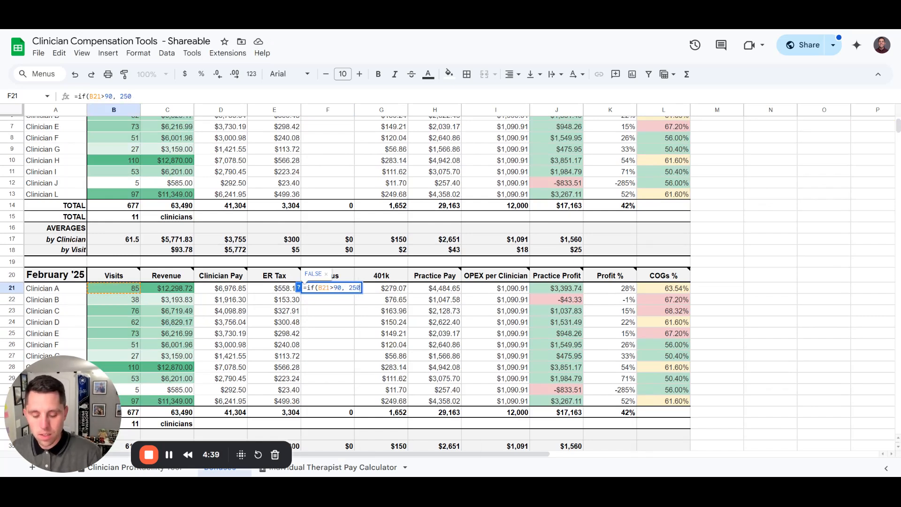
pyautogui.write(')')
pyautogui.press('Return')
pyautogui.click(324, 289)
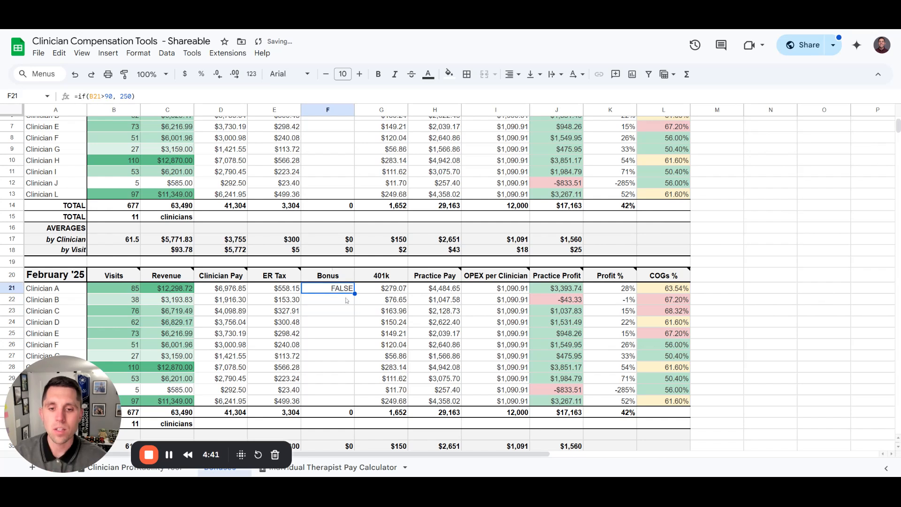
pyautogui.moveTo(355, 294); pyautogui.dragTo(357, 404)
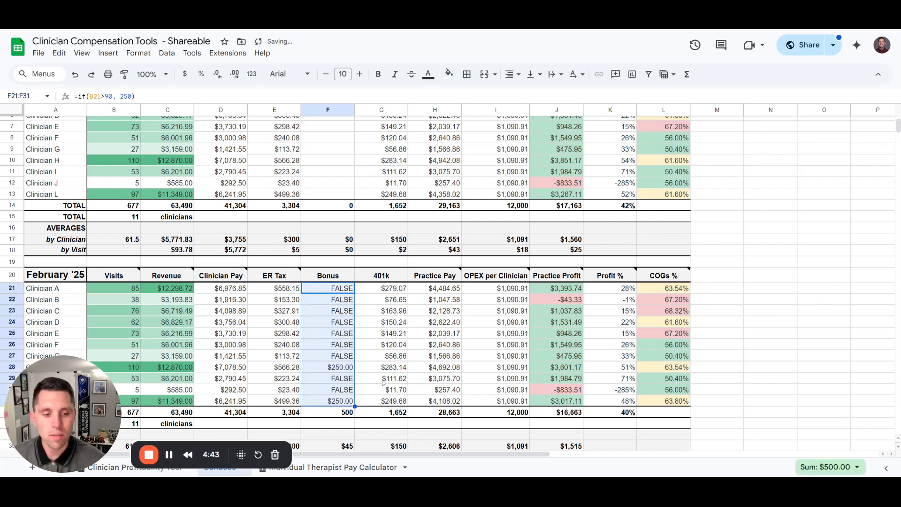
pyautogui.click(434, 356)
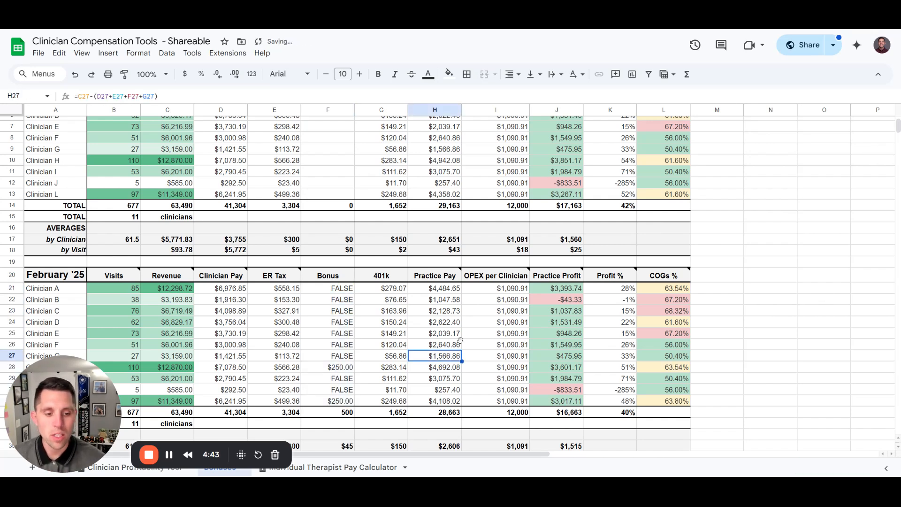
# - Compare the total Profit % in K14 and K32, and check the bonuses of Clinicians H and L in the duplicate table
pyautogui.click(620, 208)
pyautogui.click(626, 414)
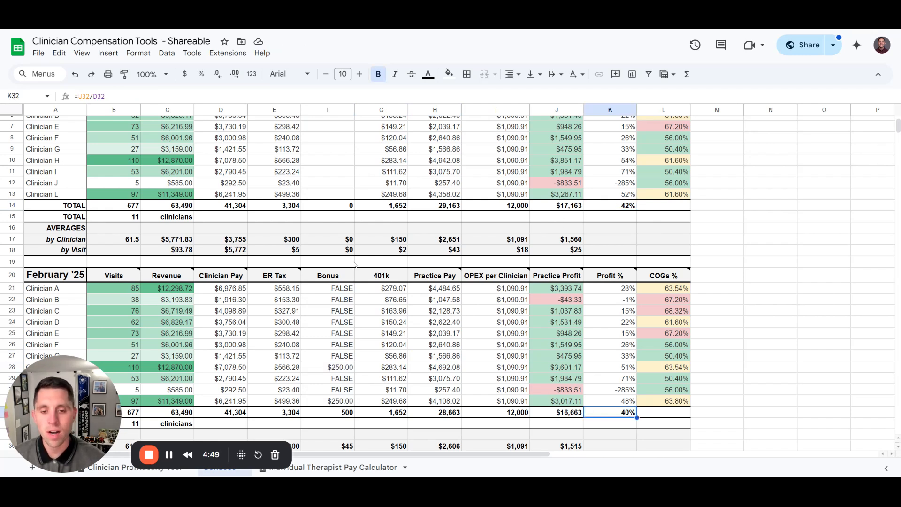
pyautogui.click(322, 368)
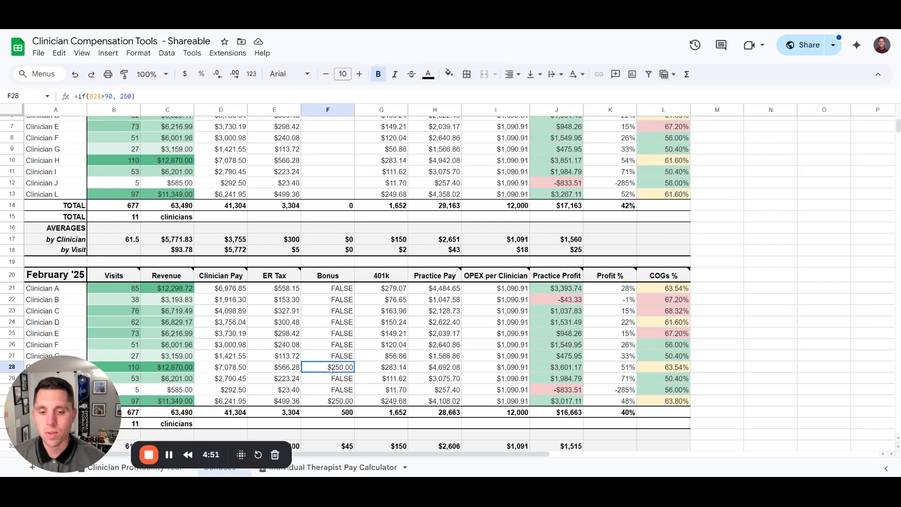
pyautogui.click(332, 404)
pyautogui.scroll(-2, 315, 248)
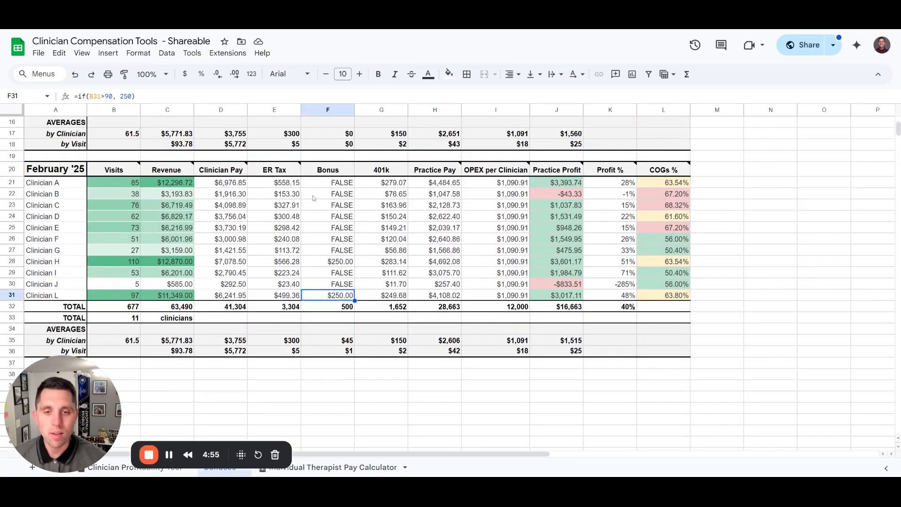
pyautogui.scroll(5, 310, 207)
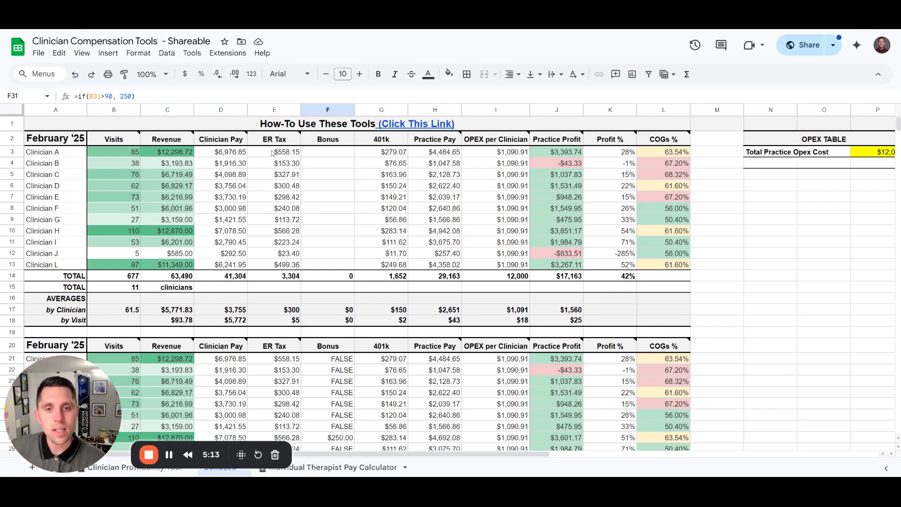
pyautogui.moveTo(351, 124)
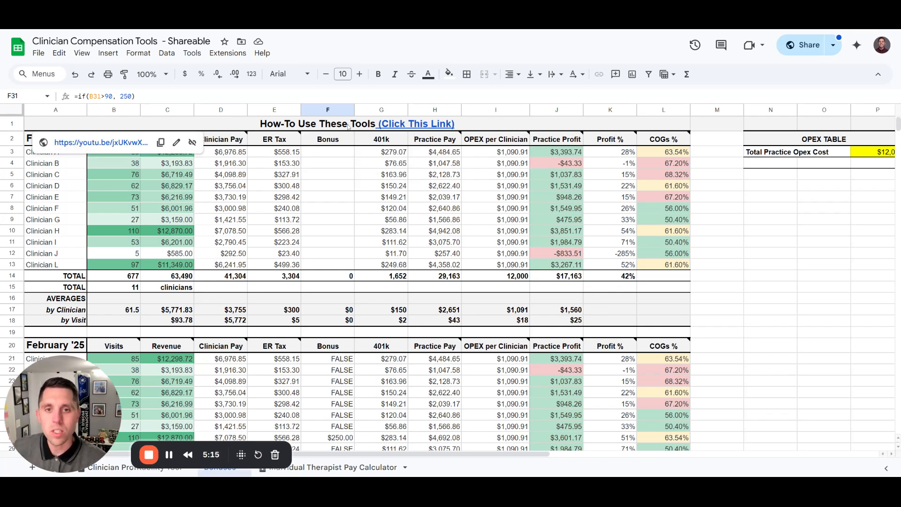
pyautogui.click(393, 254)
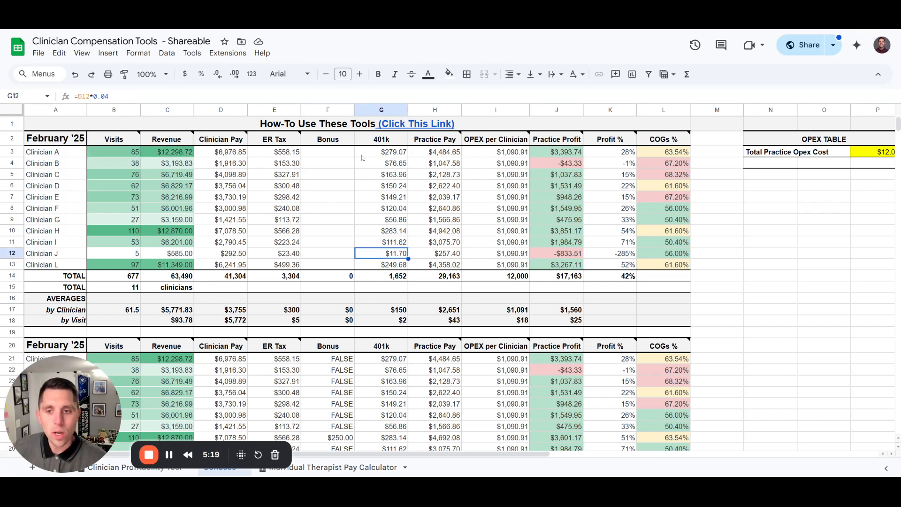
pyautogui.scroll(-5, 296, 173)
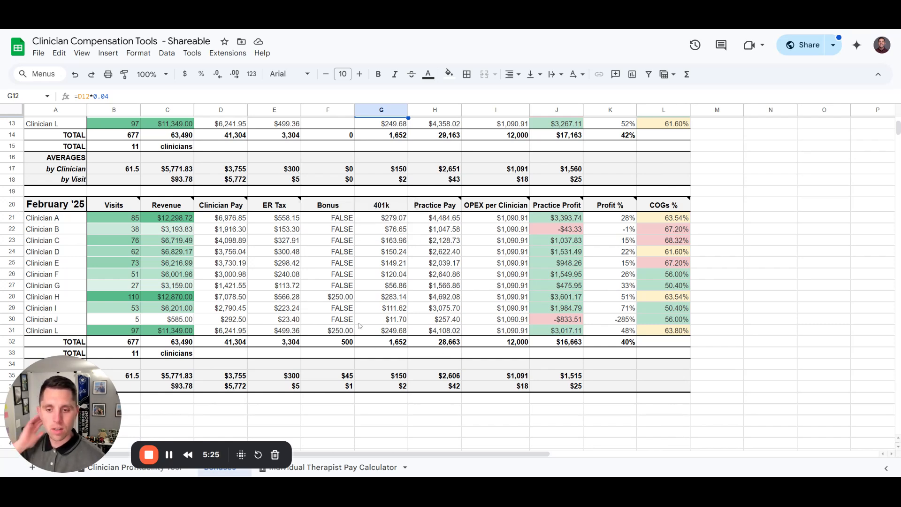
pyautogui.scroll(5, 269, 266)
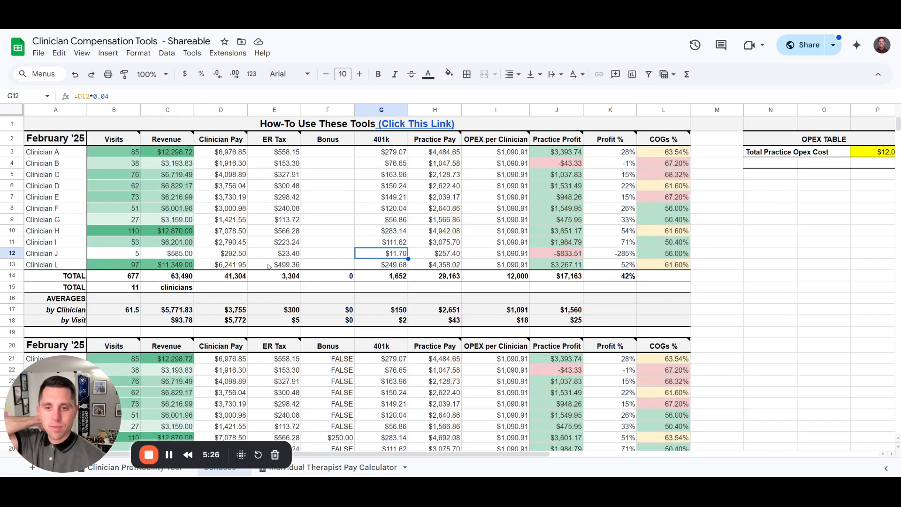
# - Set Clinician A's pay in D3 of the original table to =.6*C3 and fill the formula down to D13
pyautogui.click(228, 154)
pyautogui.click(215, 167)
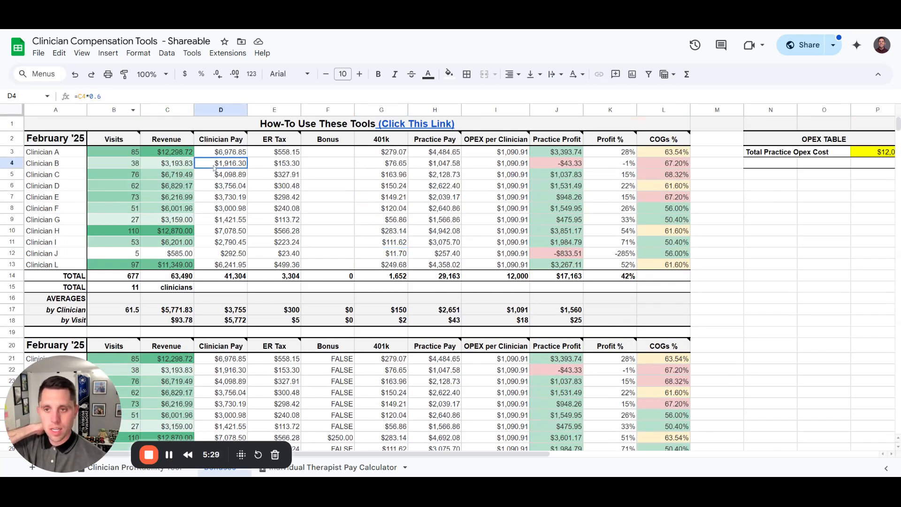
pyautogui.click(217, 153)
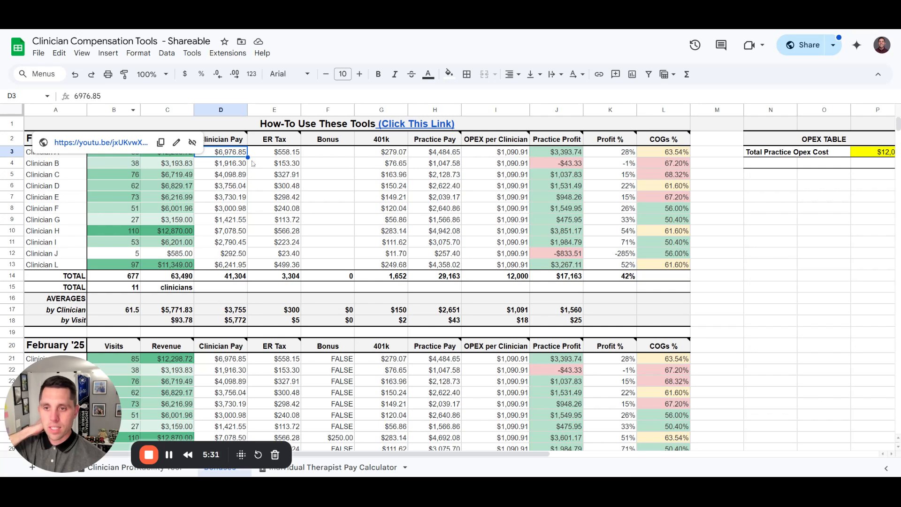
pyautogui.write('=')
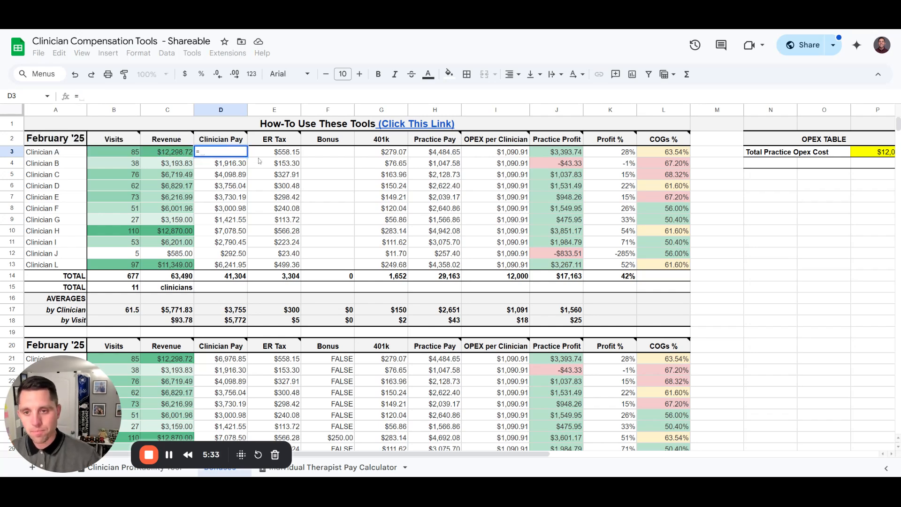
pyautogui.write('.6')
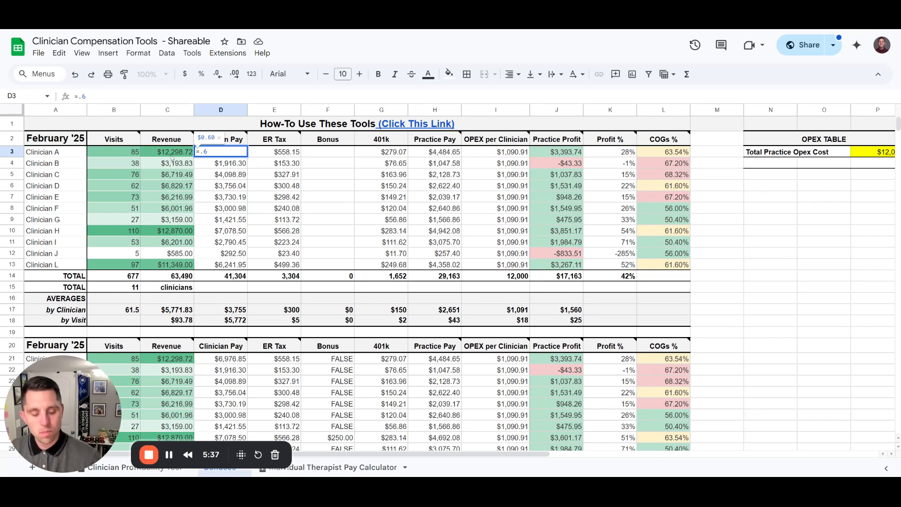
pyautogui.write('*')
pyautogui.click(172, 157)
pyautogui.press('Return')
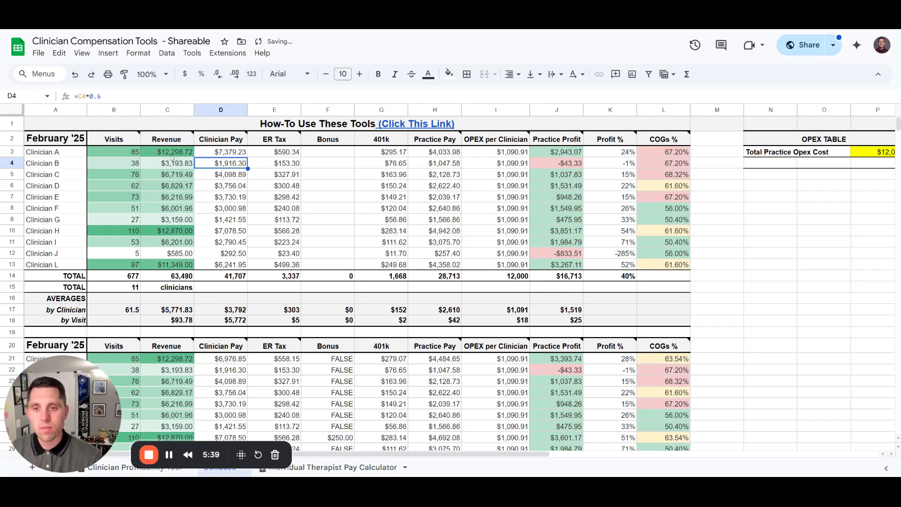
pyautogui.click(221, 153)
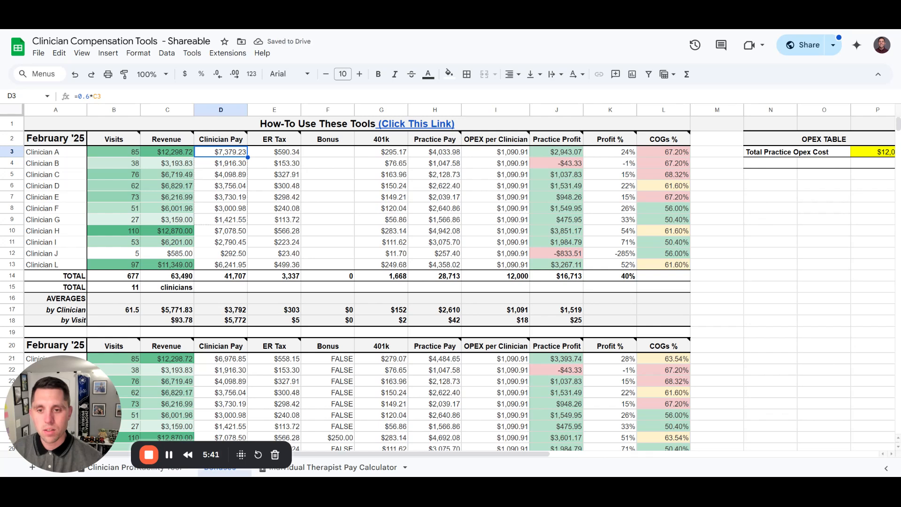
pyautogui.moveTo(247, 157); pyautogui.dragTo(247, 265)
# - Set Clinician A's pay in D21 of the duplicate table to =.55*C21 and fill the formula down to D31
pyautogui.scroll(-2, 257, 241)
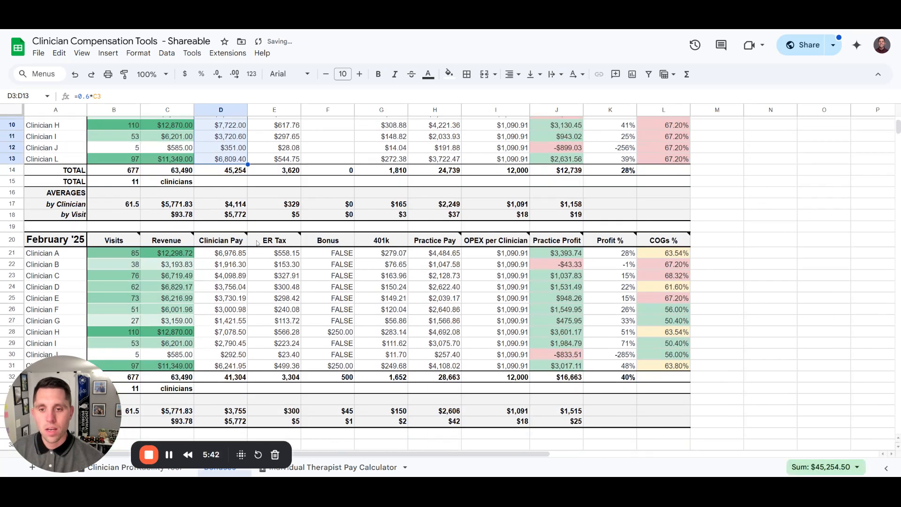
pyautogui.click(231, 254)
pyautogui.scroll(-2, 302, 196)
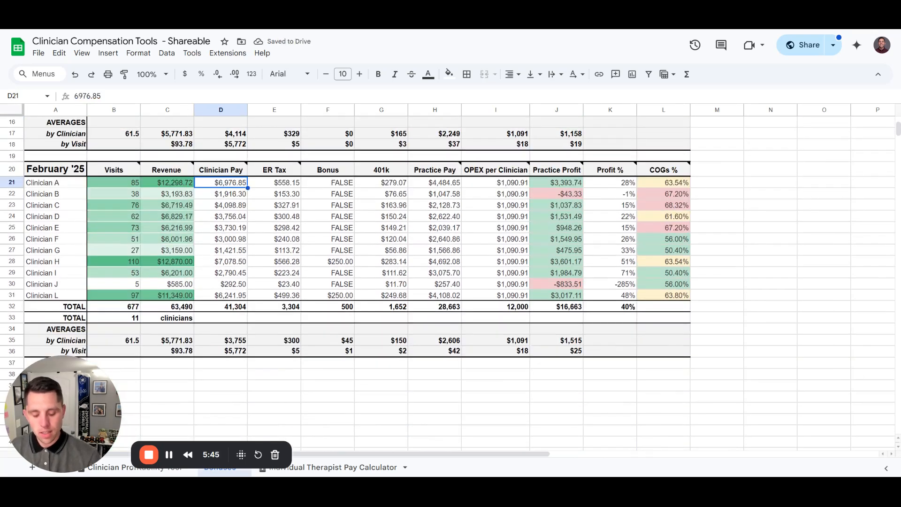
pyautogui.write('=.55')
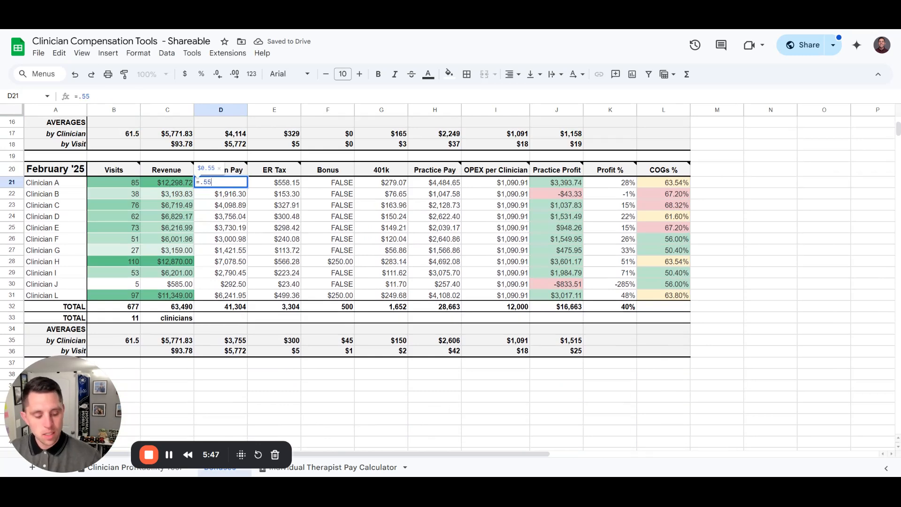
pyautogui.write('*')
pyautogui.click(169, 182)
pyautogui.press('Return')
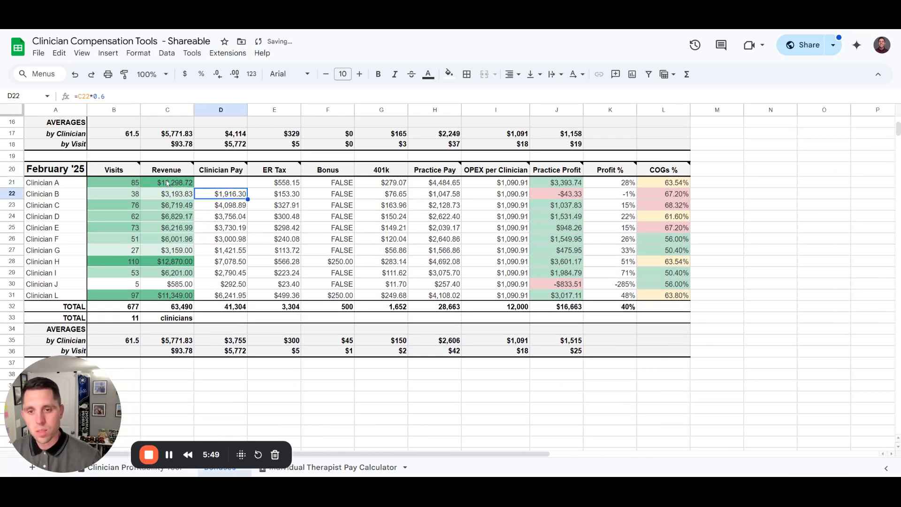
pyautogui.scroll(1, 238, 228)
pyautogui.click(239, 219)
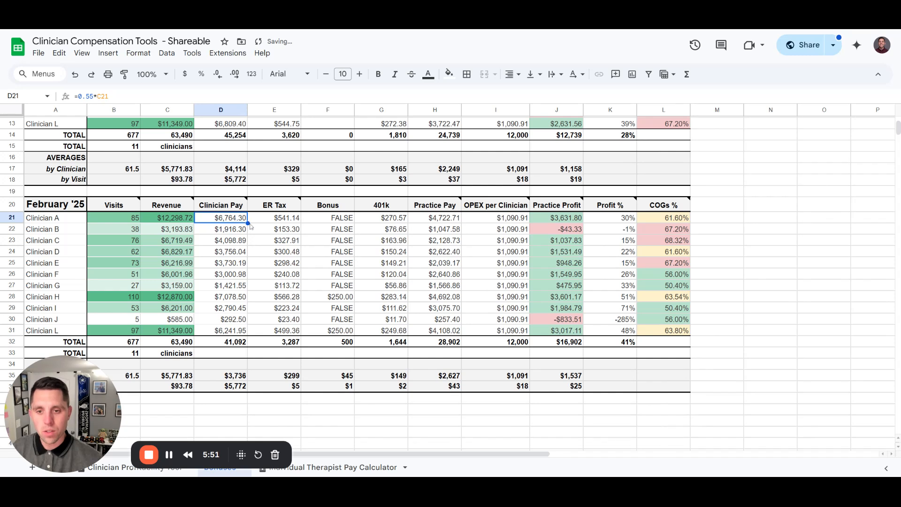
pyautogui.moveTo(248, 223); pyautogui.dragTo(240, 335)
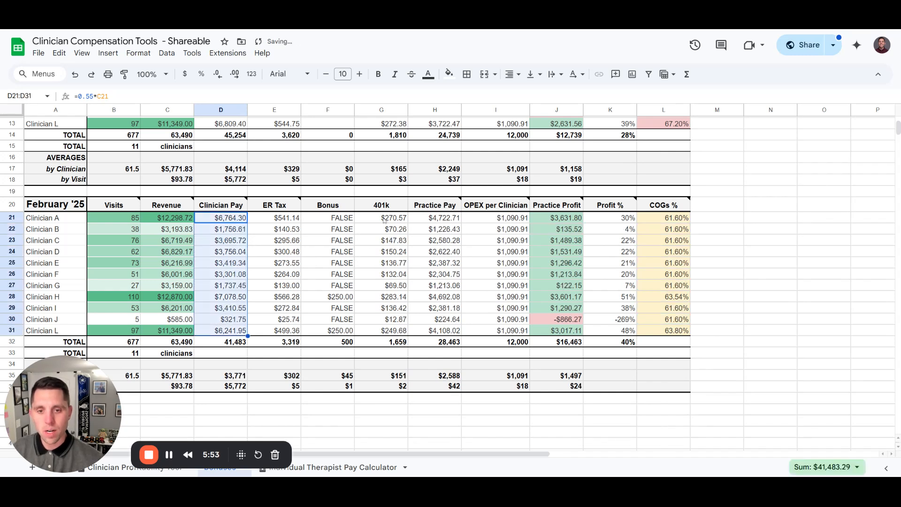
# - Change the bonus formula in F21 to =if(B21>80, 200)
pyautogui.click(332, 219)
pyautogui.doubleClick(337, 218)
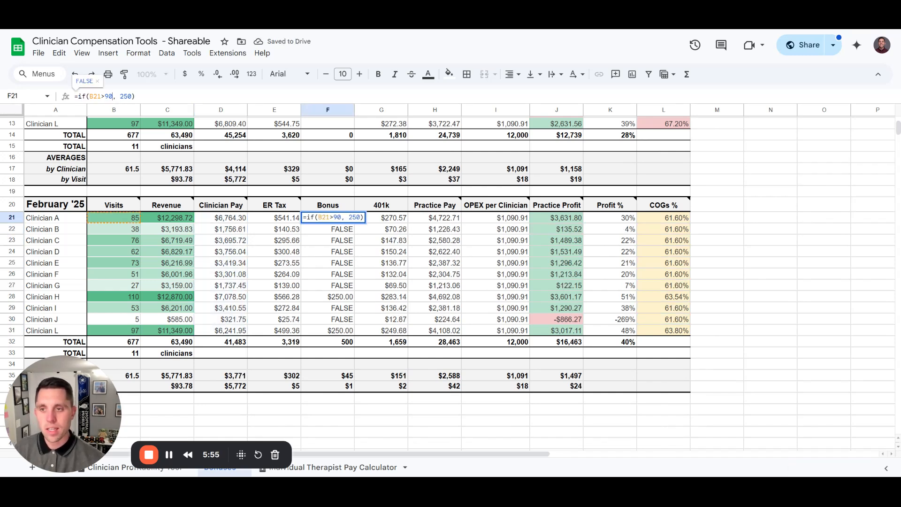
pyautogui.press('BackSpace')
pyautogui.press('BackSpace')
pyautogui.write('80')
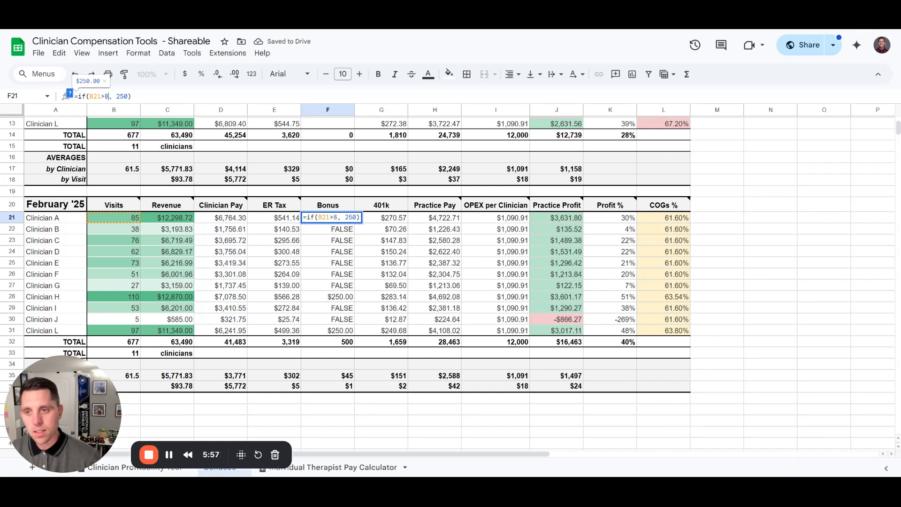
pyautogui.click(128, 96)
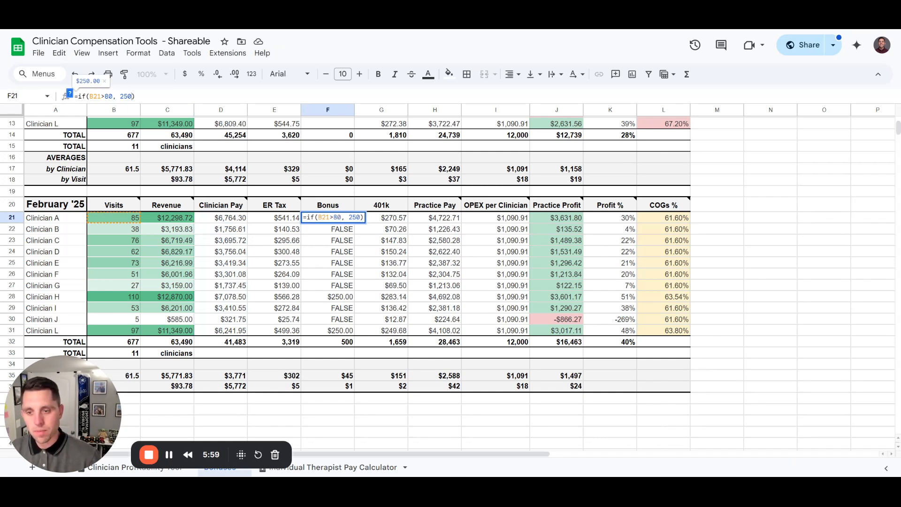
pyautogui.press('BackSpace')
pyautogui.press('BackSpace')
pyautogui.write('20')
pyautogui.press('Return')
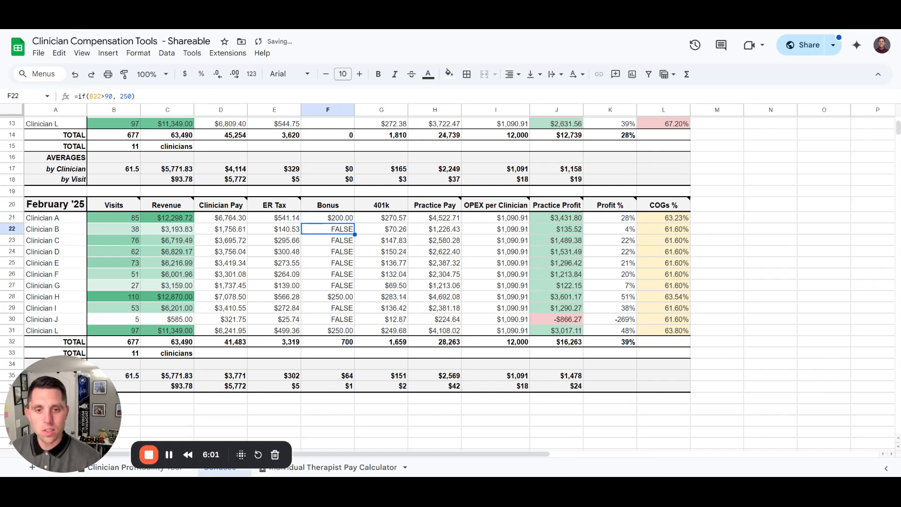
# - Fill the revised bonus formula from F21 down to F31 and compare the duplicate table with the original
pyautogui.click(338, 219)
pyautogui.moveTo(355, 223); pyautogui.dragTo(353, 333)
pyautogui.click(397, 297)
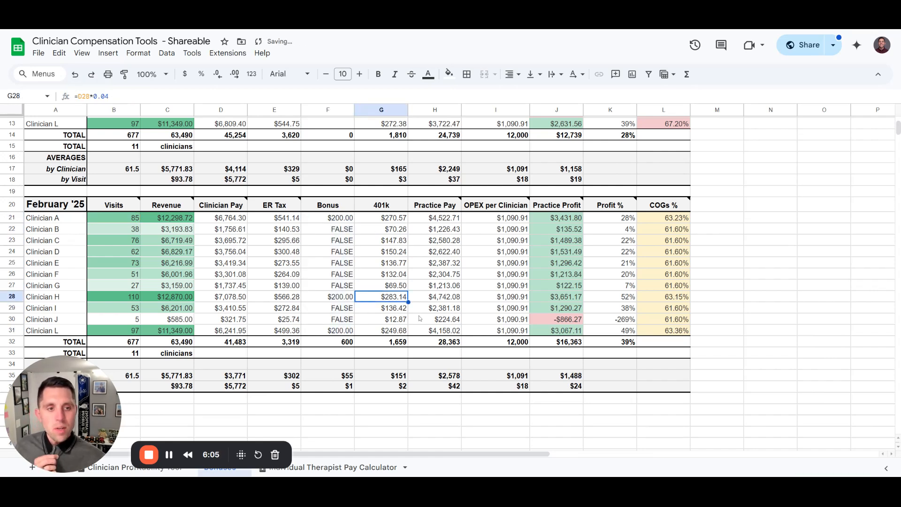
pyautogui.scroll(3, 287, 197)
pyautogui.scroll(1, 286, 197)
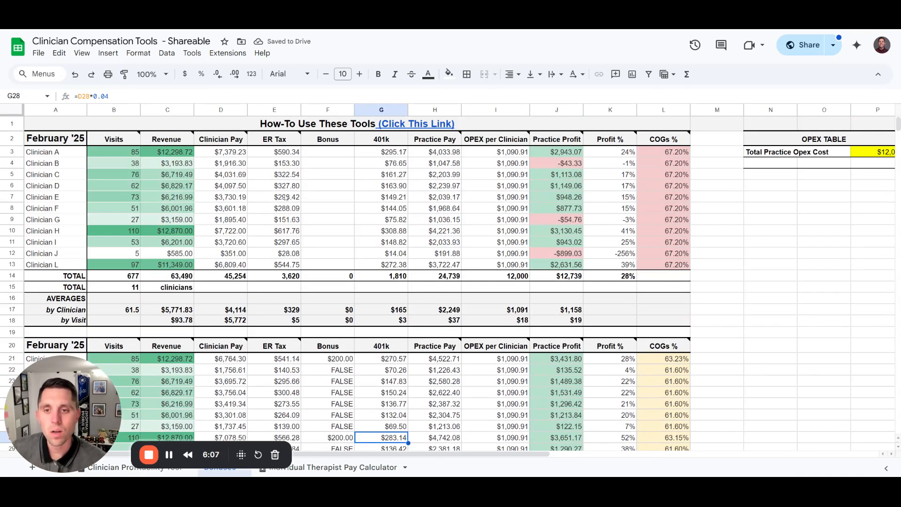
# - Compare the clinician pay formulas and total practice profit of the original table with those of the duplicate table
pyautogui.click(230, 163)
pyautogui.click(234, 208)
pyautogui.click(232, 242)
pyautogui.click(237, 264)
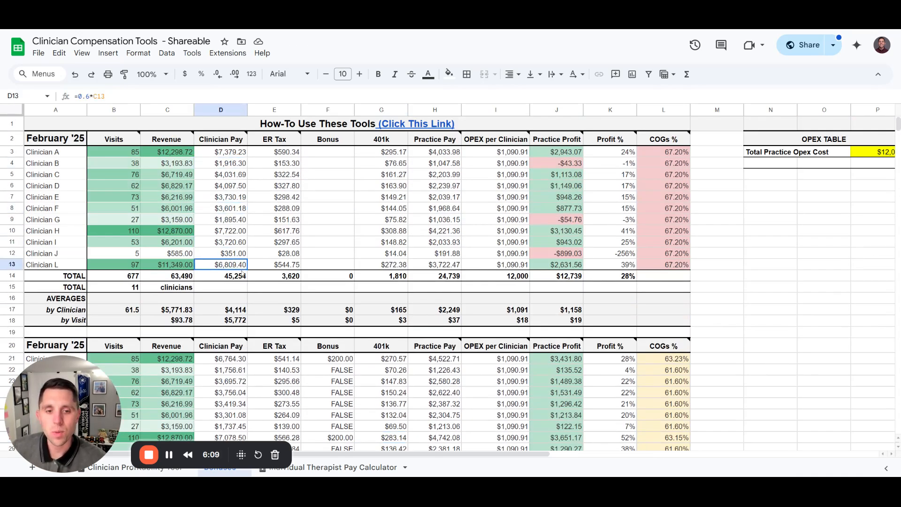
pyautogui.click(565, 276)
pyautogui.scroll(-4, 553, 202)
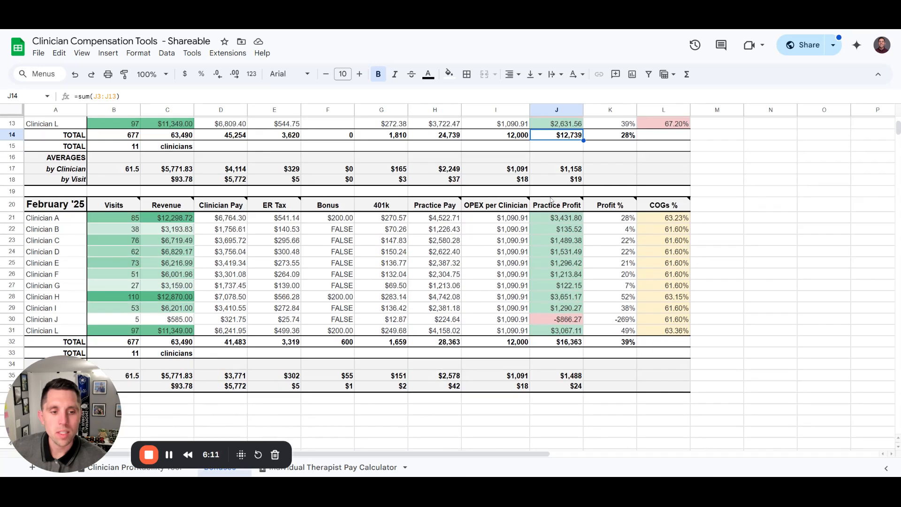
pyautogui.click(220, 218)
pyautogui.click(230, 285)
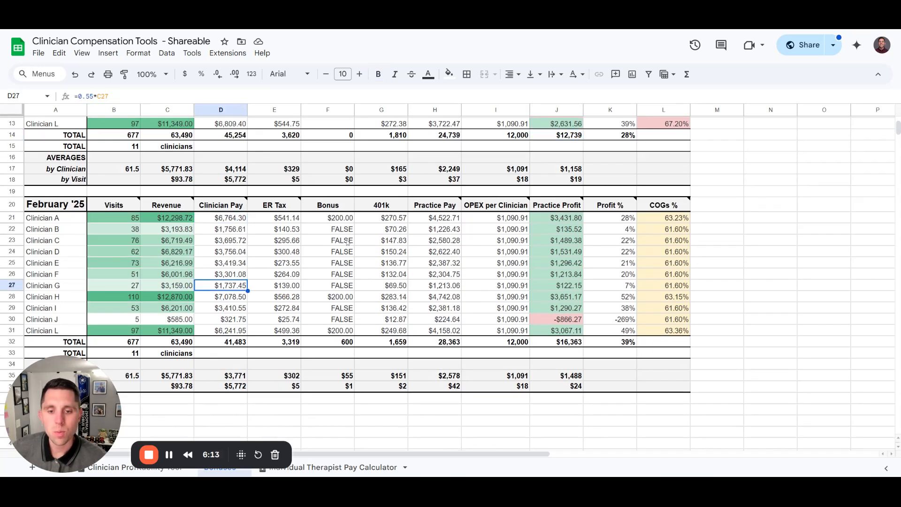
pyautogui.click(562, 345)
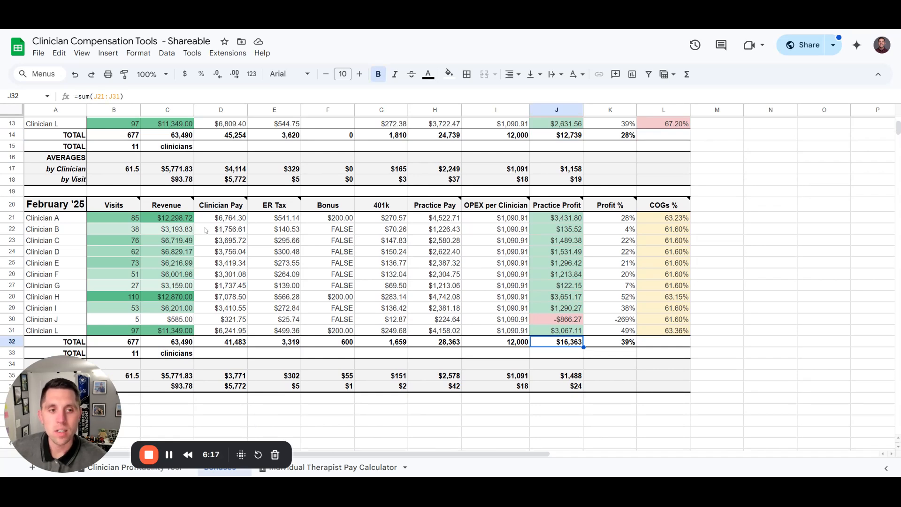
pyautogui.click(114, 232)
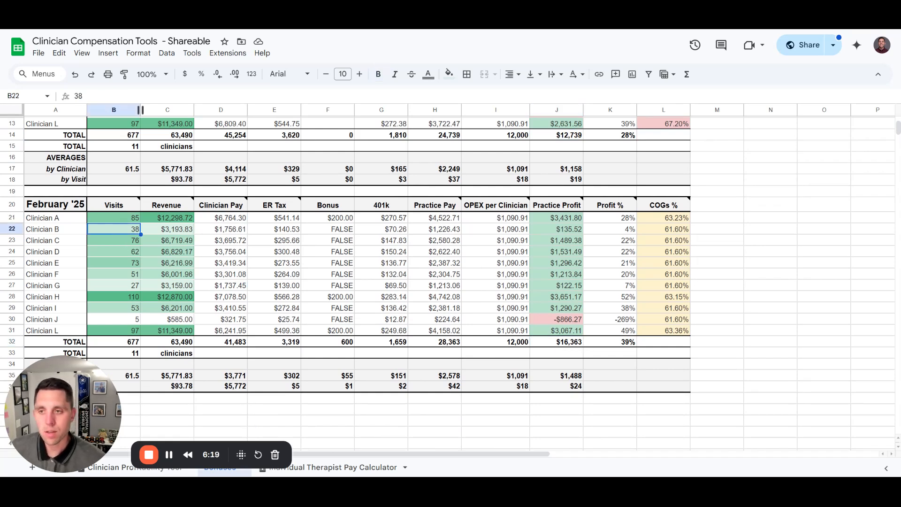
pyautogui.press('Right')
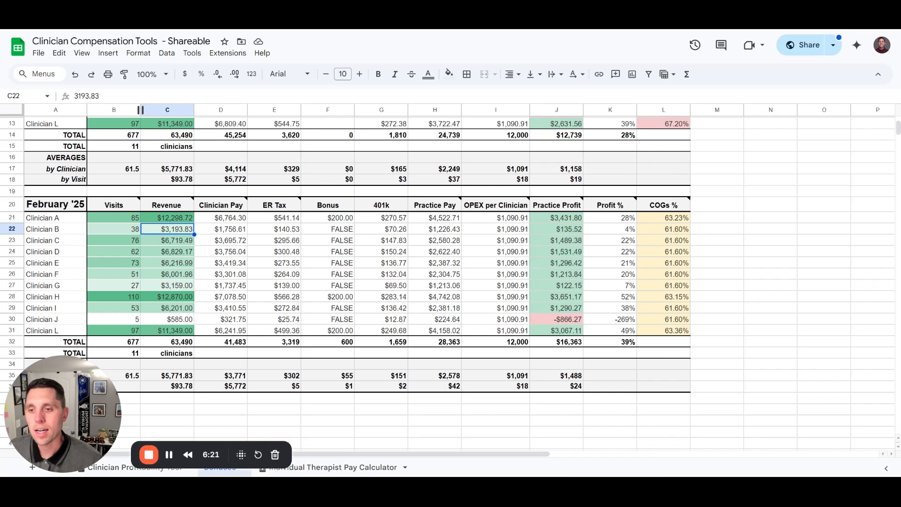
pyautogui.press('Left')
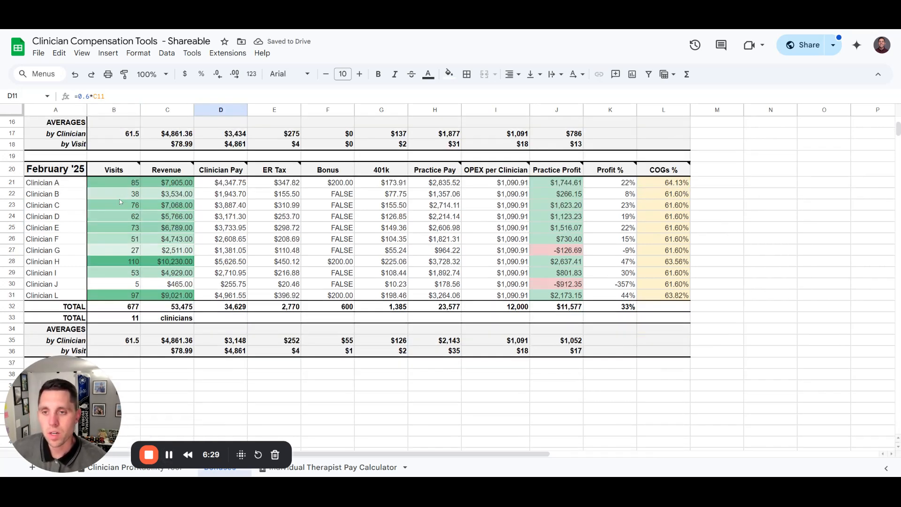
# - Try 70 visits for Clinician B in B22 of the duplicate table and settle on 85
pyautogui.click(122, 197)
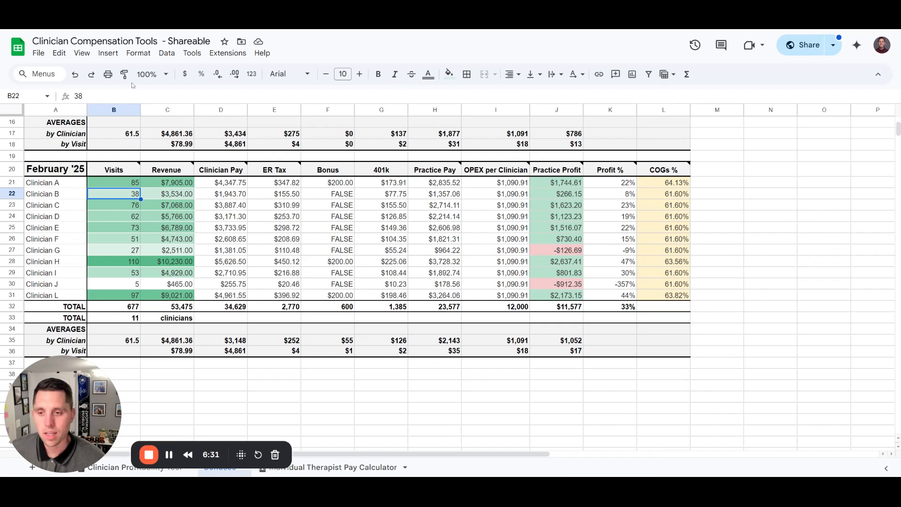
pyautogui.write('70')
pyautogui.press('Return')
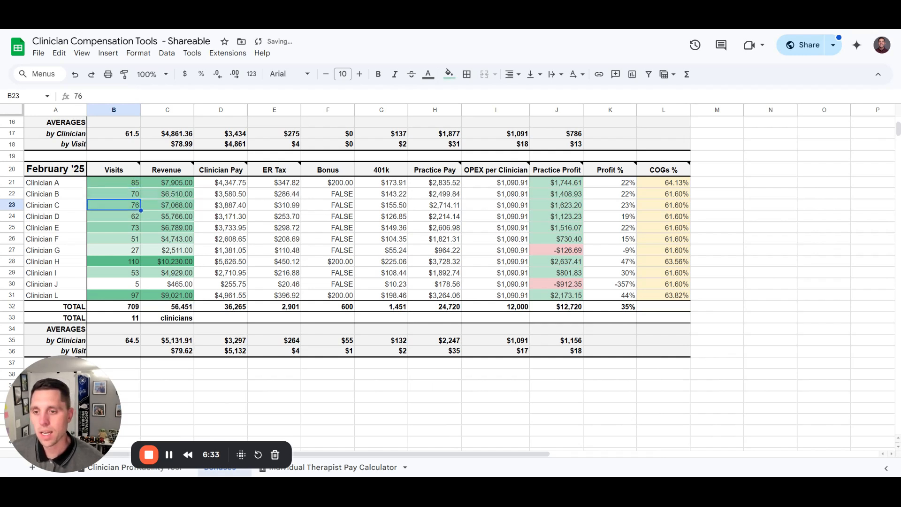
pyautogui.press('Up')
pyautogui.write('85')
pyautogui.press('Return')
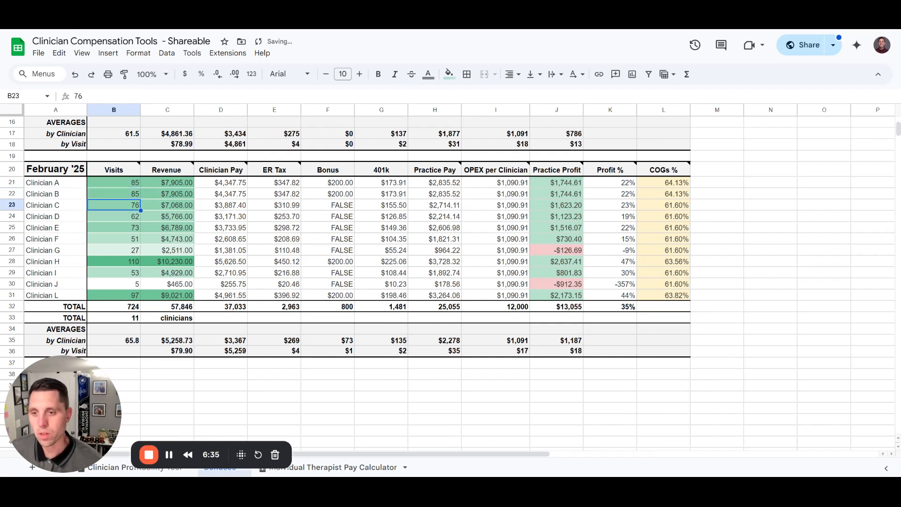
# - Set the visits in the duplicate table to 82 for Clinician C and 81 for Clinicians D and E
pyautogui.write('82')
pyautogui.press('Return')
pyautogui.write('81')
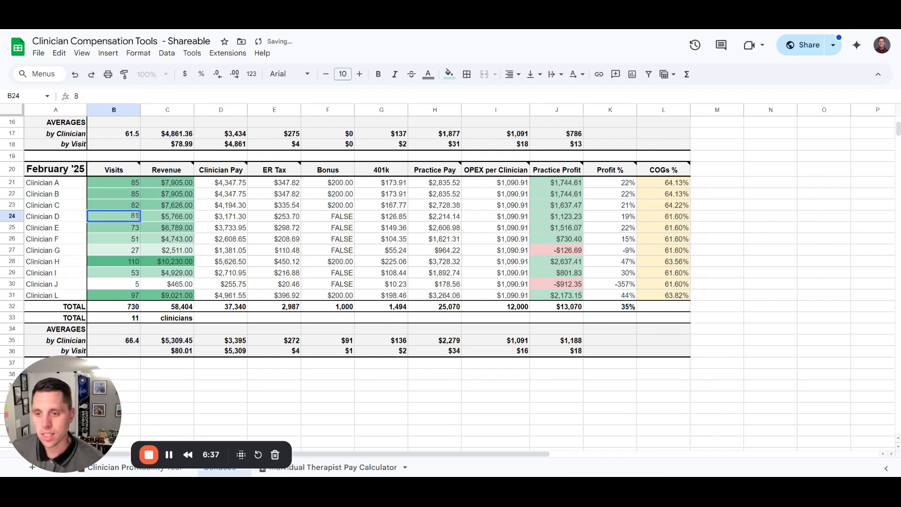
pyautogui.press('Return')
pyautogui.write('81')
pyautogui.press('Return')
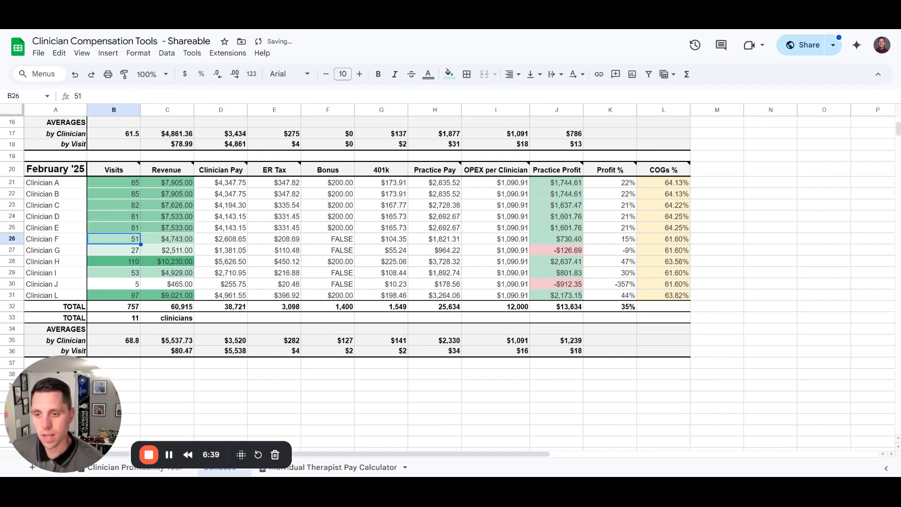
# - Set the duplicate table's visits to 90 for Clinician F, 111 for Clinician G, 112 for Clinician I and 89 for Clinician J
pyautogui.write('90')
pyautogui.press('Return')
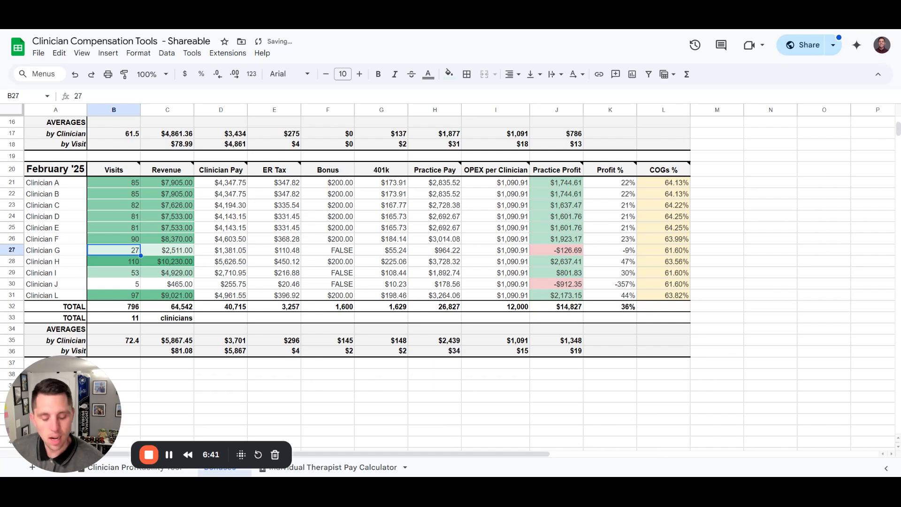
pyautogui.write('111')
pyautogui.press('Return')
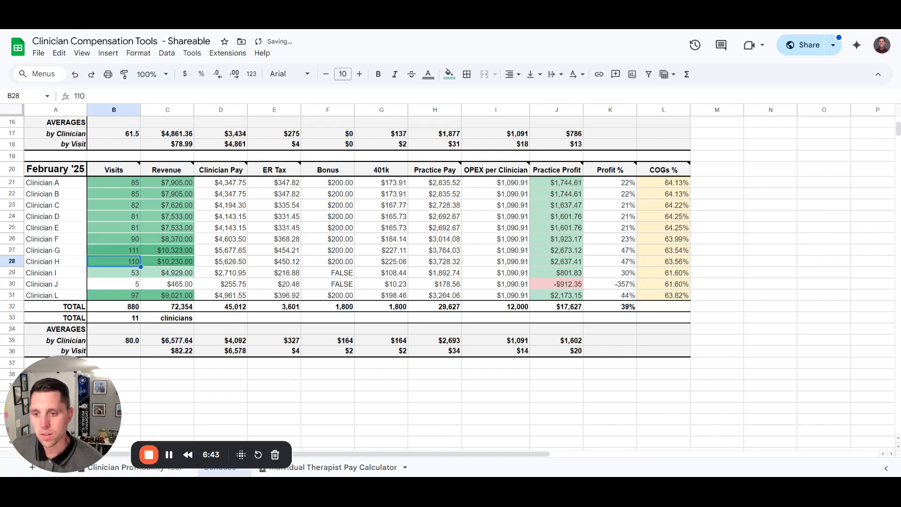
pyautogui.press('Down')
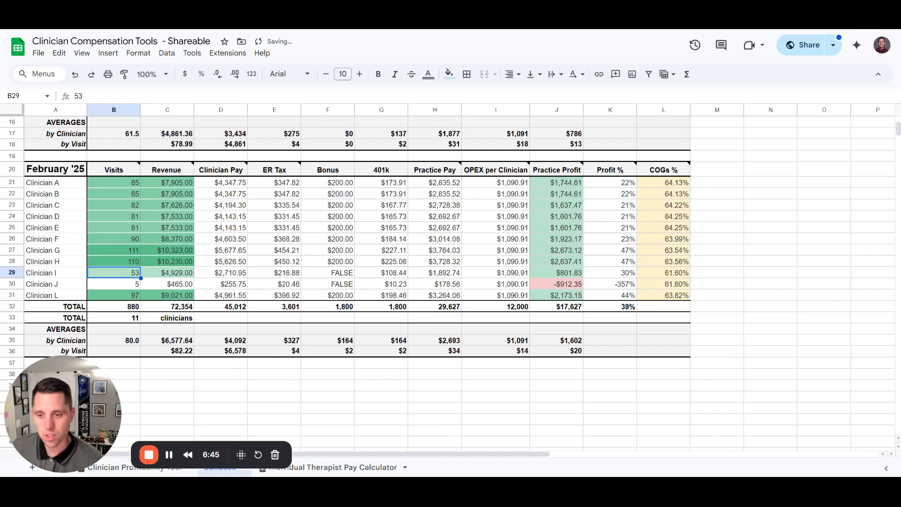
pyautogui.write('112')
pyautogui.press('Return')
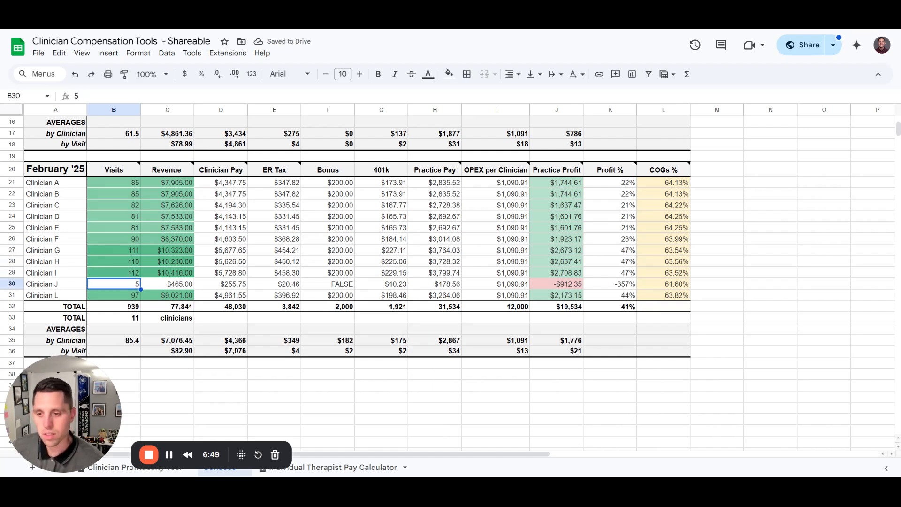
pyautogui.write('89')
pyautogui.press('Return')
# - Copy the visit counts in B21:B31 into the original table's Visits column, starting at B3
pyautogui.moveTo(112, 182); pyautogui.dragTo(123, 299)
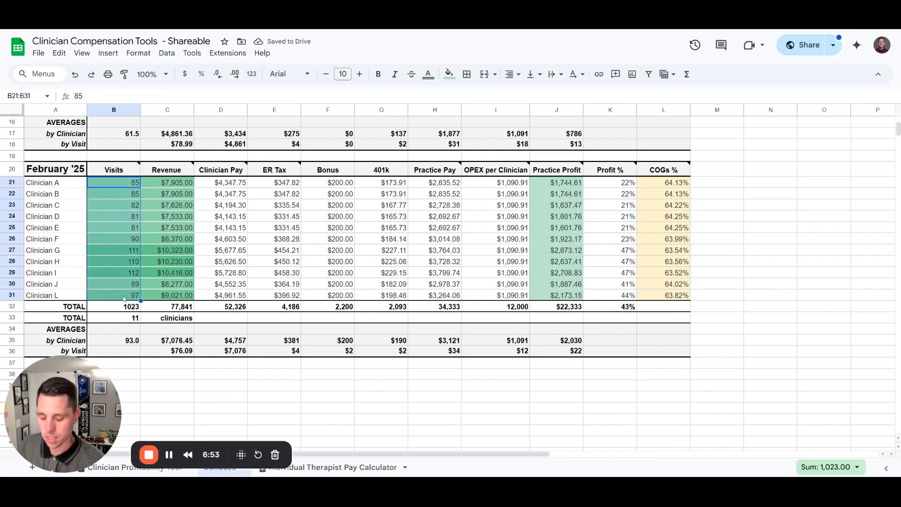
pyautogui.hotkey('ctrl', 'c')
pyautogui.scroll(5, 127, 188)
pyautogui.click(129, 159)
pyautogui.click(129, 155)
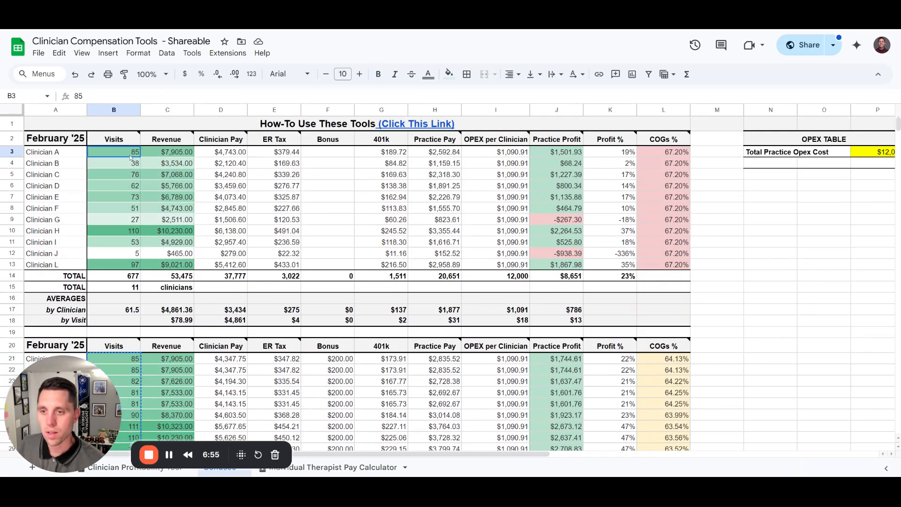
pyautogui.hotkey('ctrl', 'v')
# - Examine clinician pay, bonuses and total practice profit in both tables with the matching visit counts
pyautogui.scroll(-3, 177, 339)
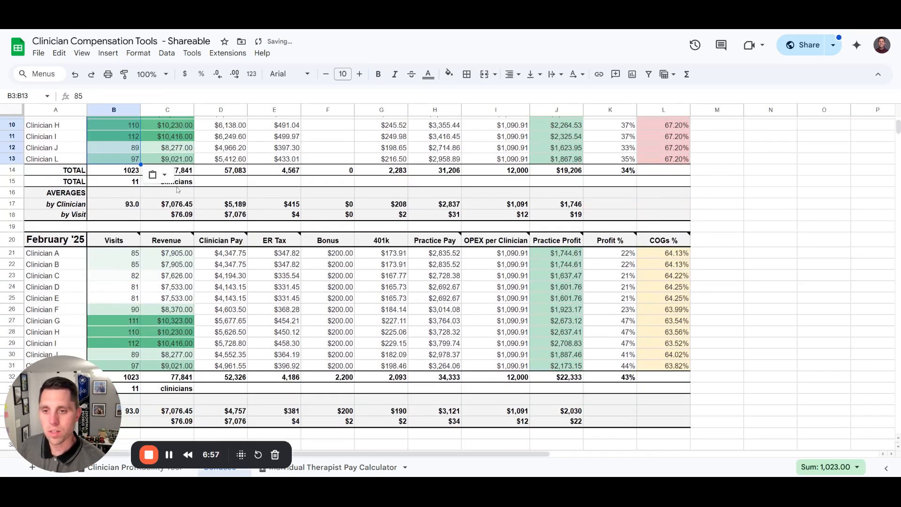
pyautogui.click(212, 162)
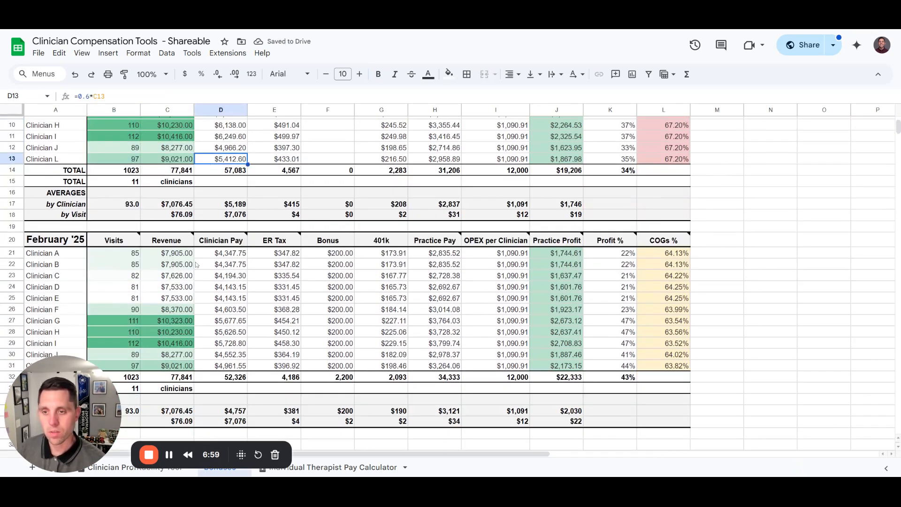
pyautogui.click(405, 263)
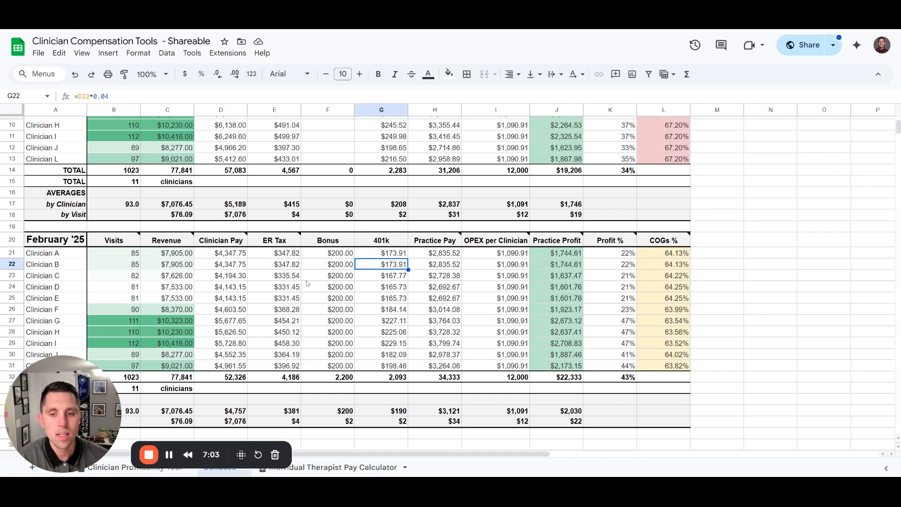
pyautogui.moveTo(329, 253); pyautogui.dragTo(336, 369)
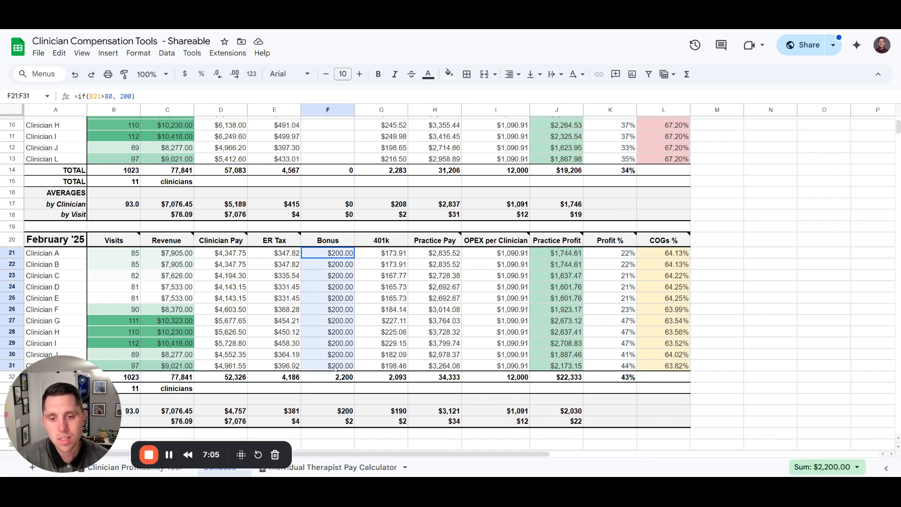
pyautogui.click(431, 310)
pyautogui.scroll(5, 431, 309)
pyautogui.scroll(-2, 574, 240)
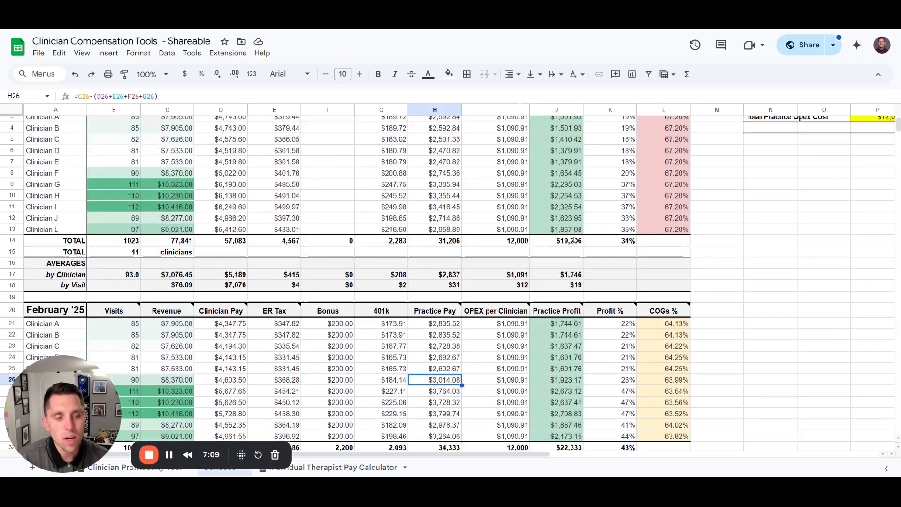
pyautogui.scroll(-1, 575, 240)
pyautogui.click(571, 206)
pyautogui.click(572, 409)
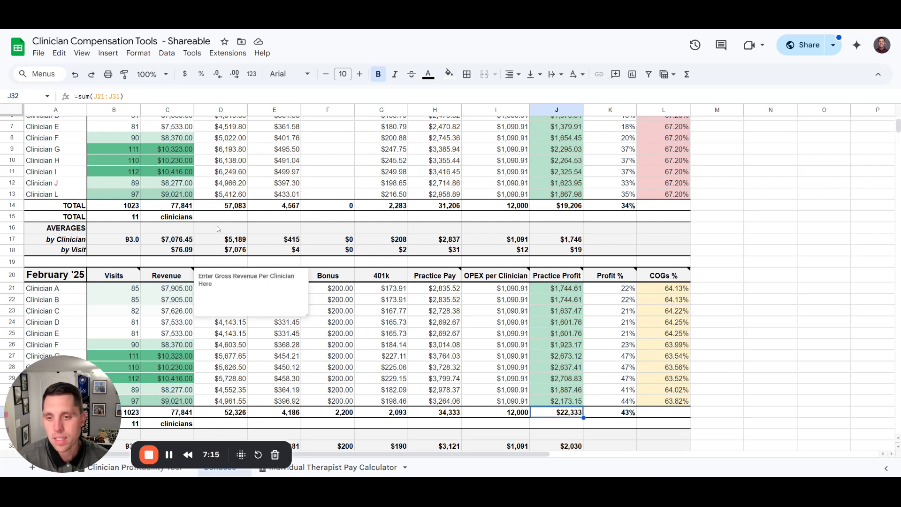
pyautogui.click(241, 209)
pyautogui.scroll(3, 354, 244)
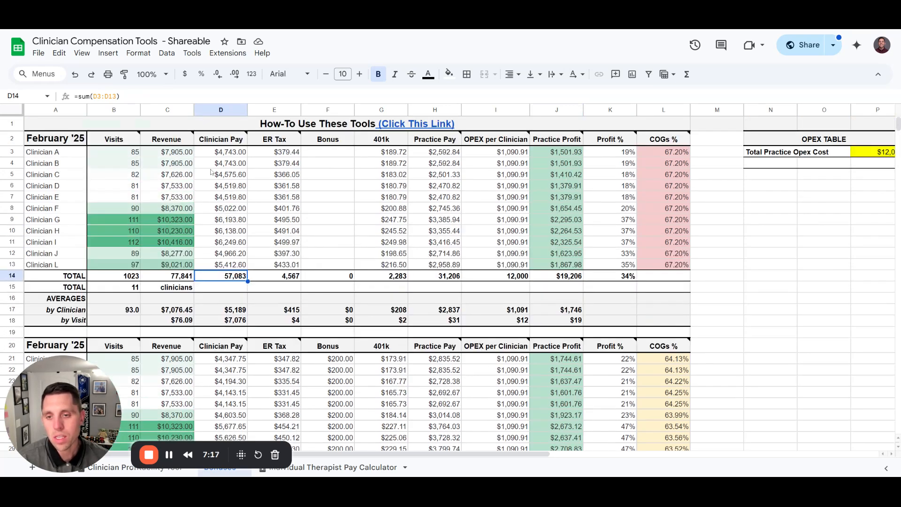
# - Change the bonus formula in F21 to =if(B21>80, 400) and fill it down to F31
pyautogui.scroll(-4, 315, 228)
pyautogui.click(317, 252)
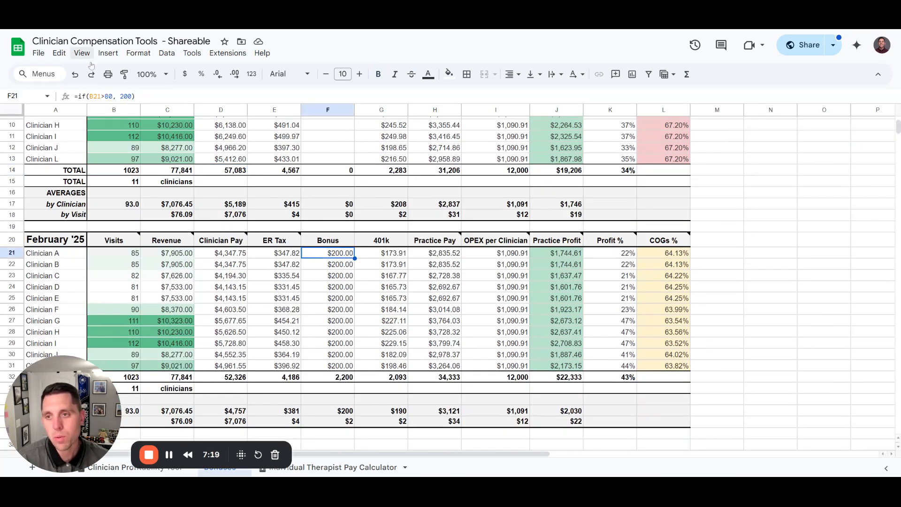
pyautogui.click(120, 95)
pyautogui.press('BackSpace')
pyautogui.write('4')
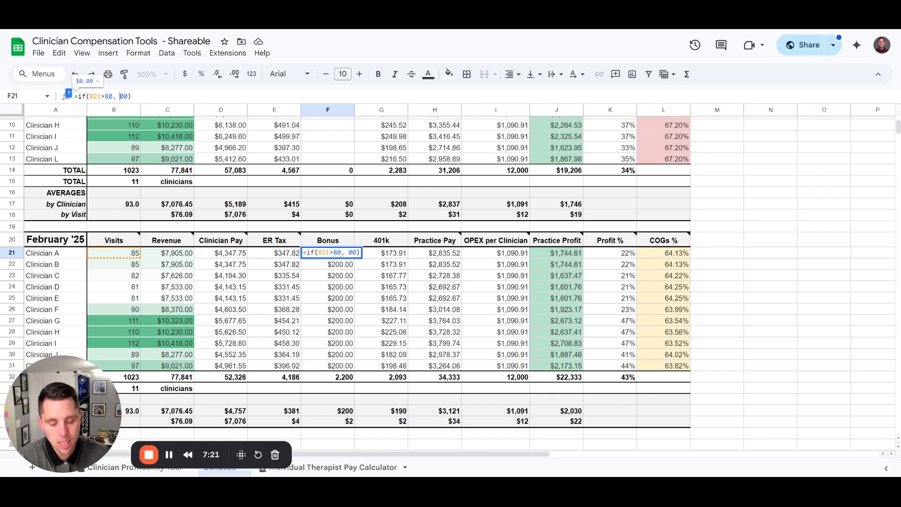
pyautogui.press('Return')
pyautogui.click(350, 255)
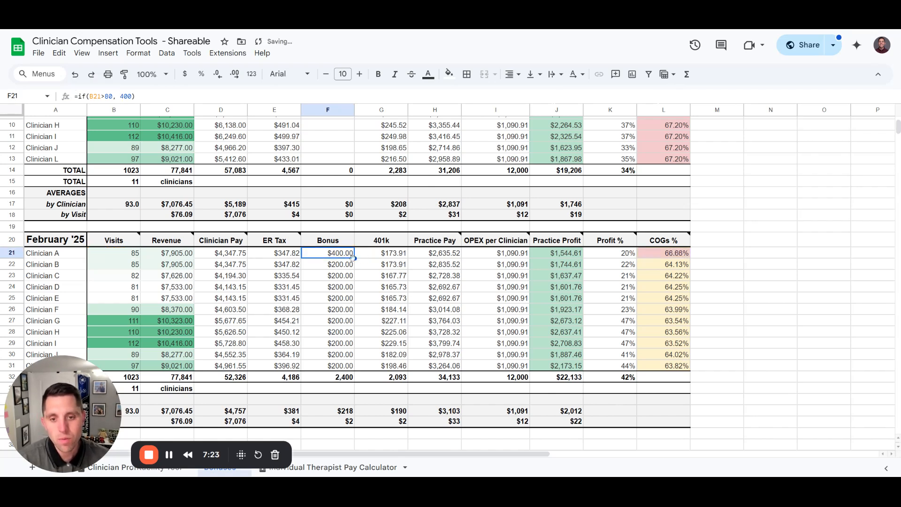
pyautogui.moveTo(355, 258); pyautogui.dragTo(353, 368)
pyautogui.click(397, 324)
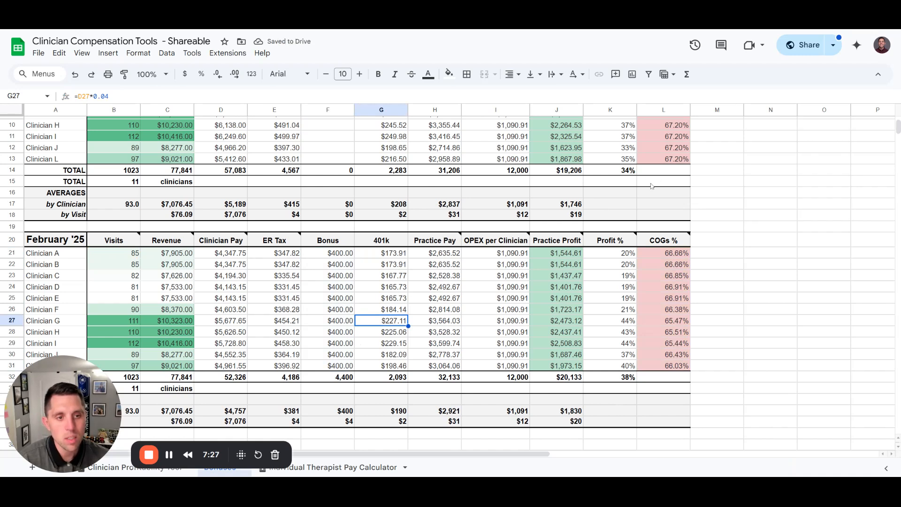
pyautogui.press('Up')
pyautogui.press('Up')
pyautogui.press('Up')
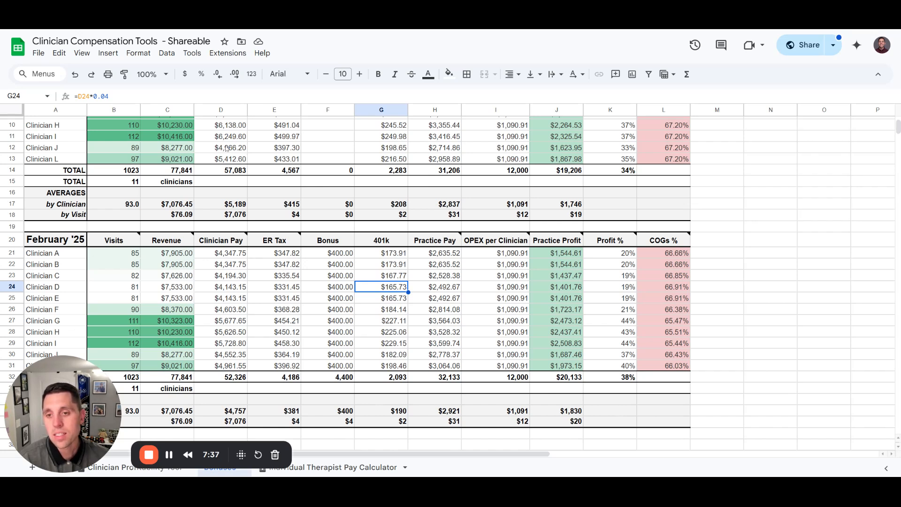
# - Change the bonus formula in F21 to =if(B21>80, 600) and fill it down to F31
pyautogui.click(314, 254)
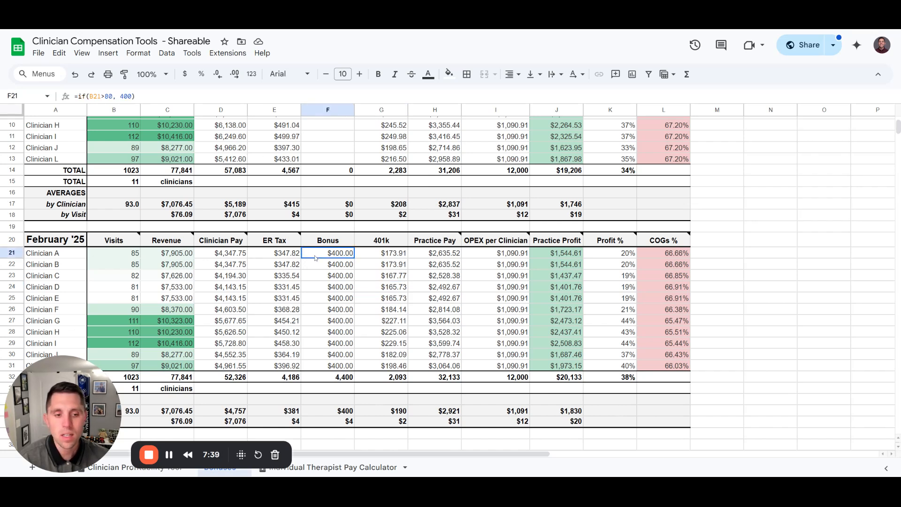
pyautogui.doubleClick(314, 253)
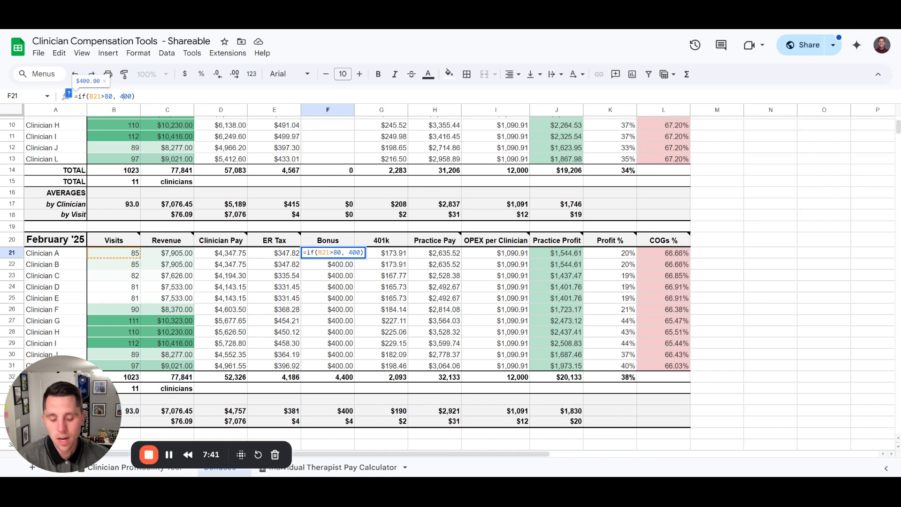
pyautogui.press('BackSpace')
pyautogui.press('BackSpace')
pyautogui.press('BackSpace')
pyautogui.press('BackSpace')
pyautogui.write('600)')
pyautogui.press('Return')
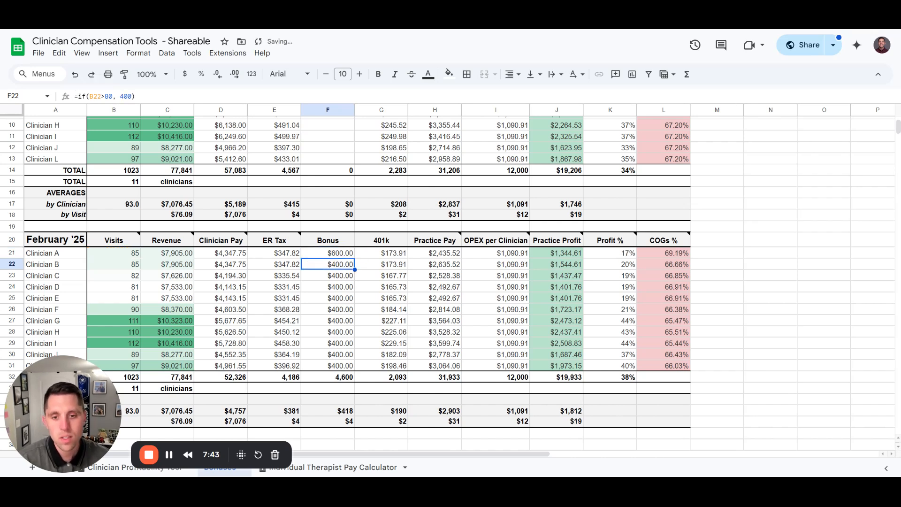
pyautogui.click(332, 256)
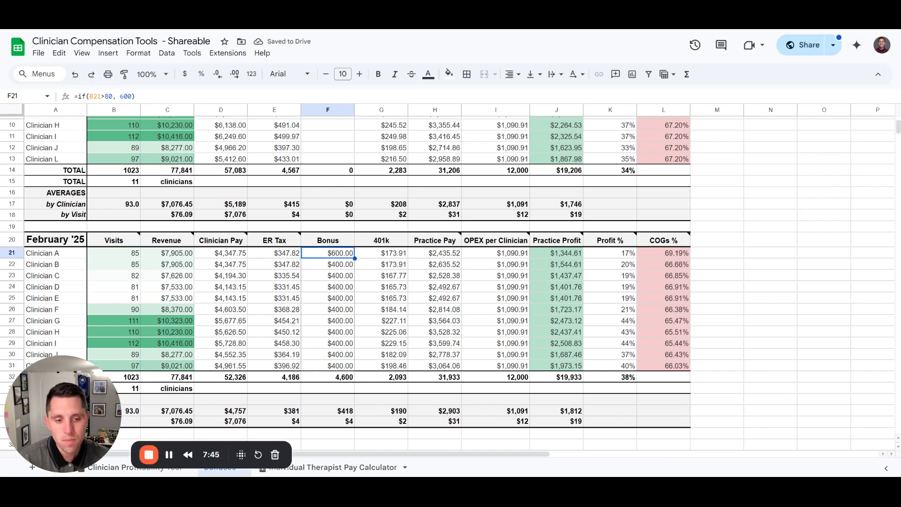
pyautogui.moveTo(355, 258); pyautogui.dragTo(351, 367)
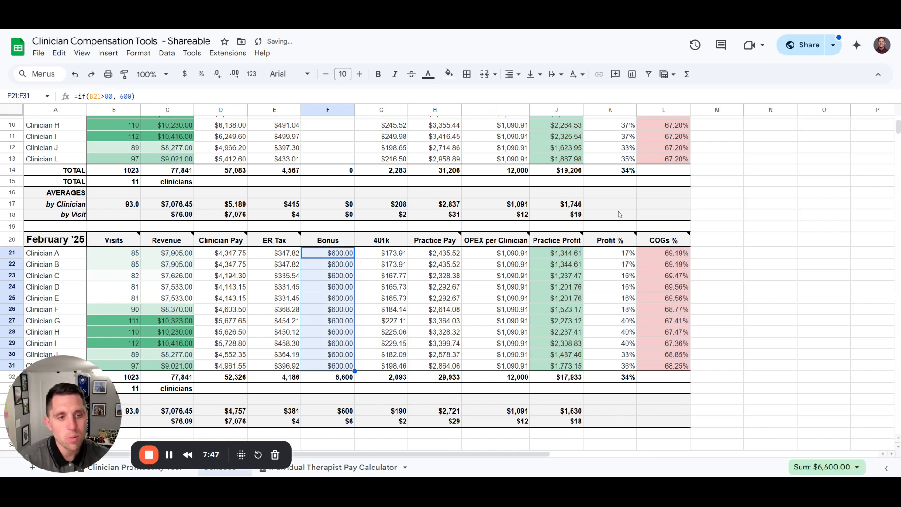
# - Change the bonus formula in F21 to =if(B21>80, 500)
pyautogui.click(615, 291)
pyautogui.scroll(2, 658, 283)
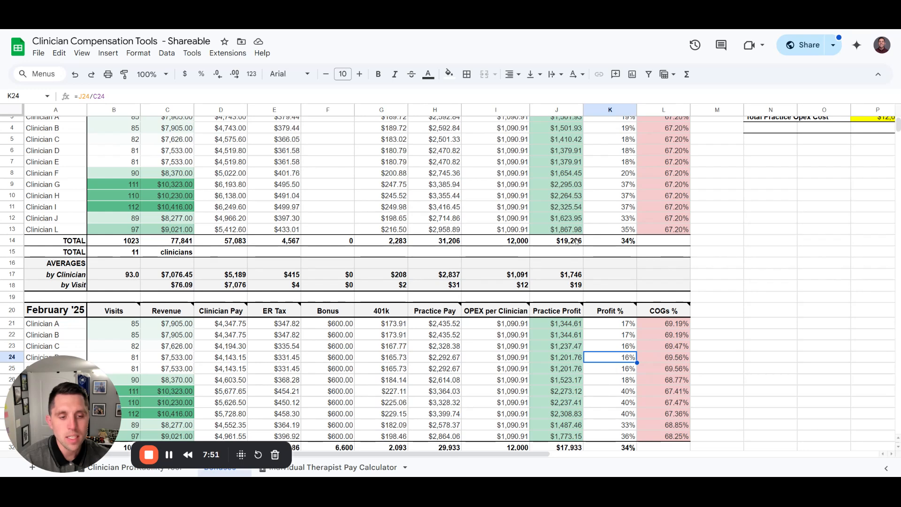
pyautogui.click(327, 323)
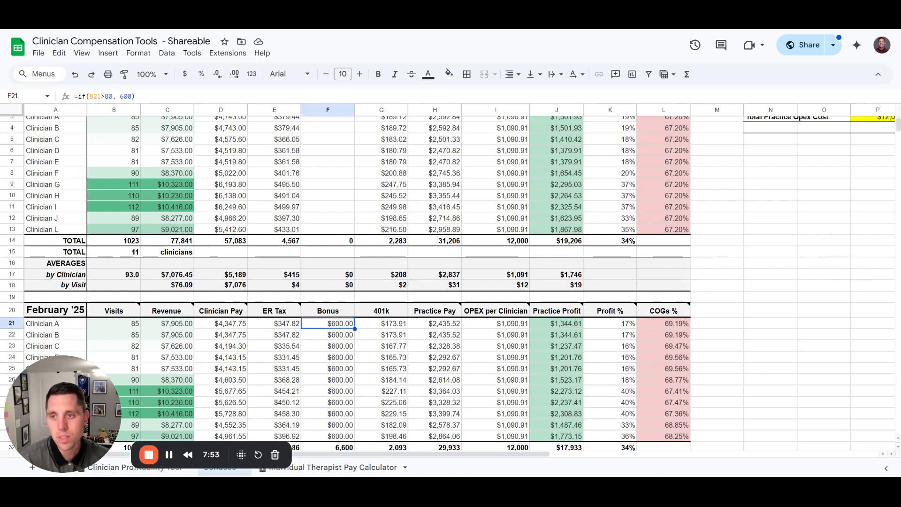
pyautogui.click(123, 96)
pyautogui.press('BackSpace')
pyautogui.write('500')
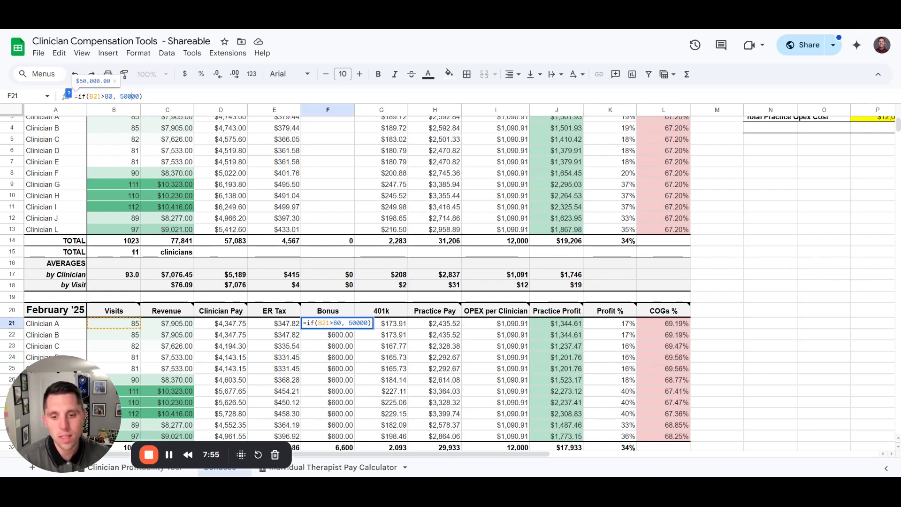
pyautogui.press('Return')
pyautogui.click(332, 326)
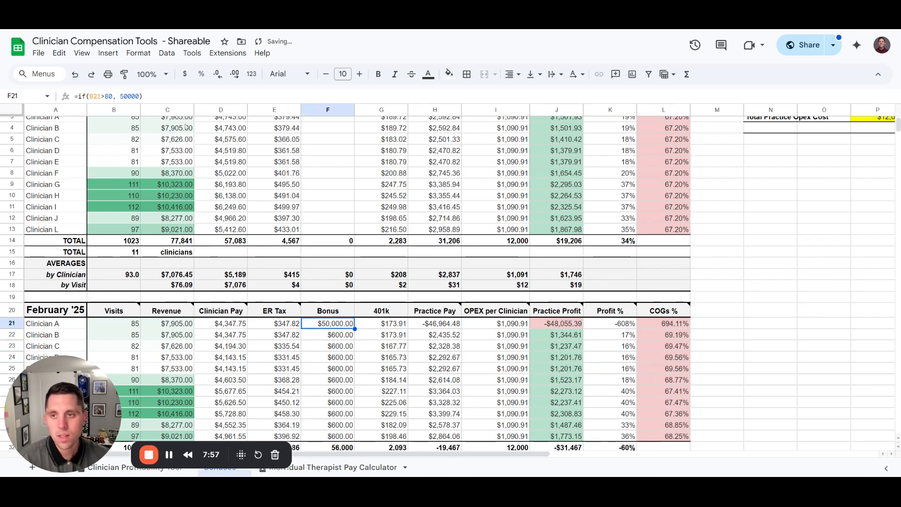
pyautogui.click(139, 96)
pyautogui.press('BackSpace')
pyautogui.press('Return')
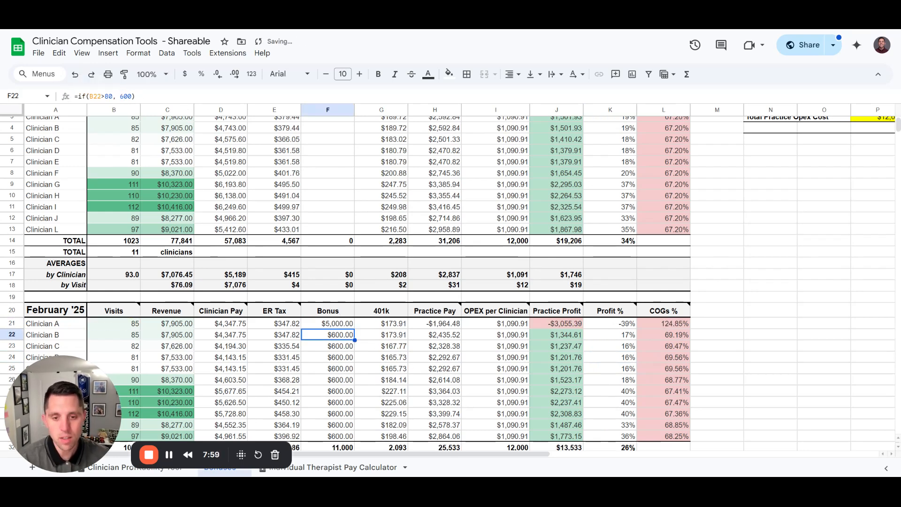
pyautogui.press('Up')
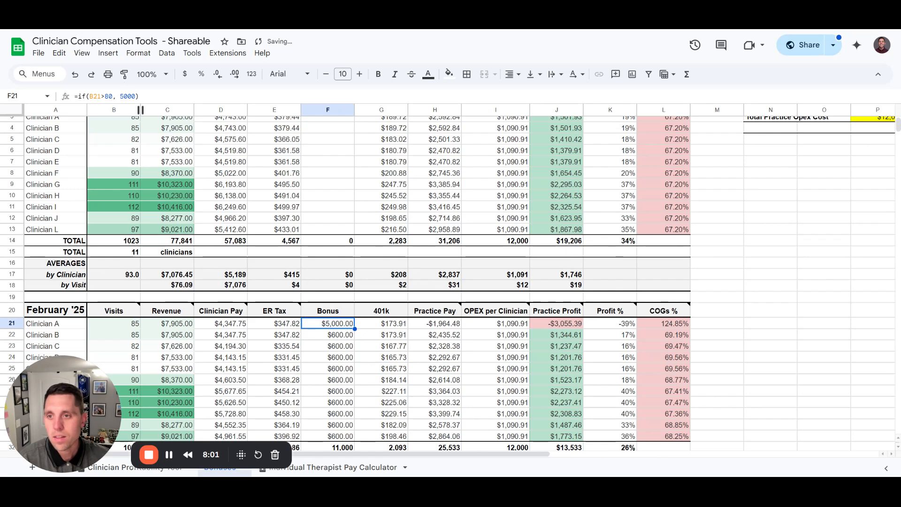
pyautogui.click(140, 96)
pyautogui.press('BackSpace')
pyautogui.press('Return')
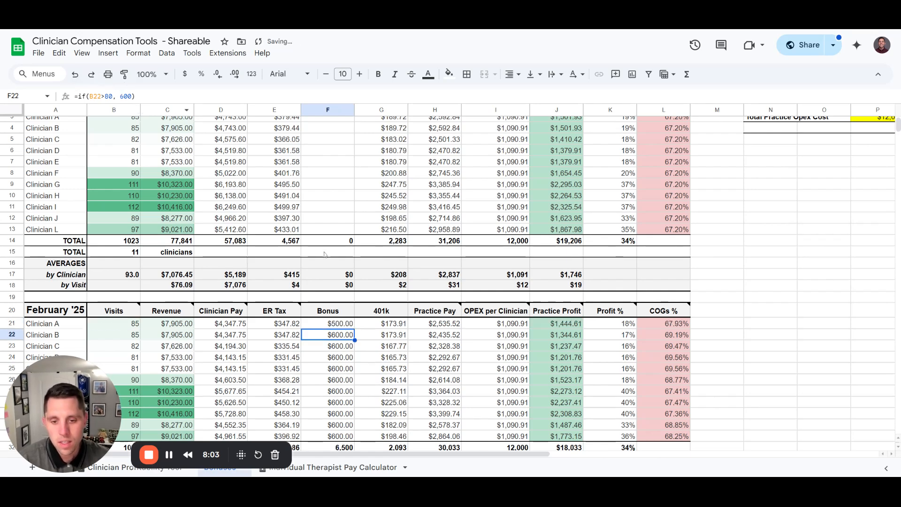
# - Fill the bonus formula from F21 down to F31 and compare the resulting practice profit with the original table
pyautogui.click(337, 329)
pyautogui.moveTo(355, 329); pyautogui.dragTo(349, 434)
pyautogui.click(658, 315)
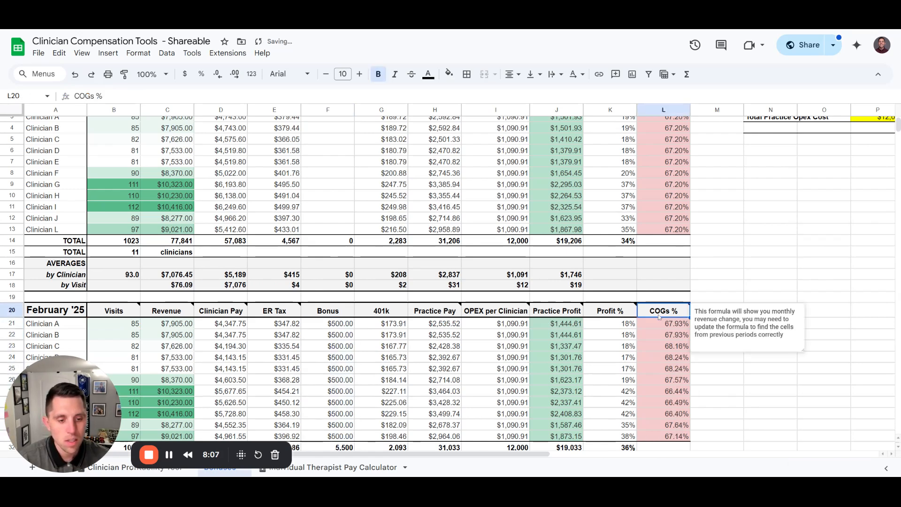
pyautogui.scroll(-3, 516, 328)
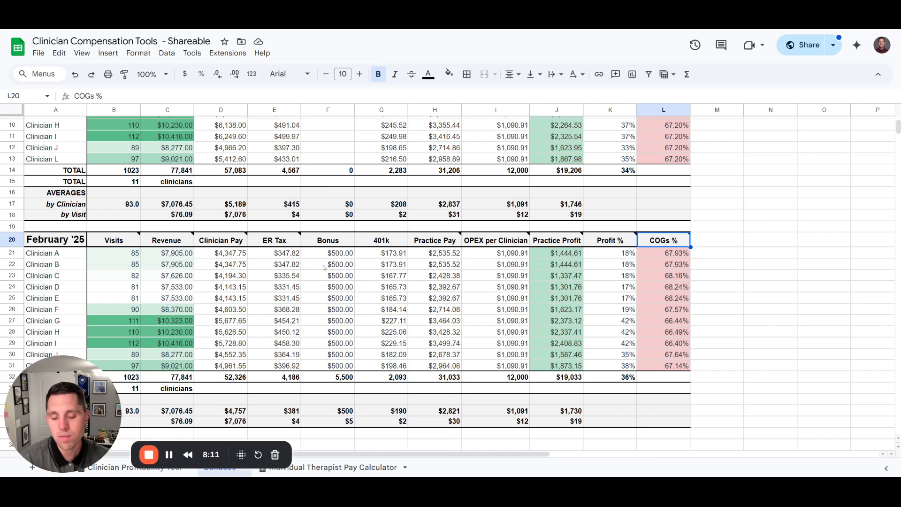
pyautogui.scroll(5, 357, 299)
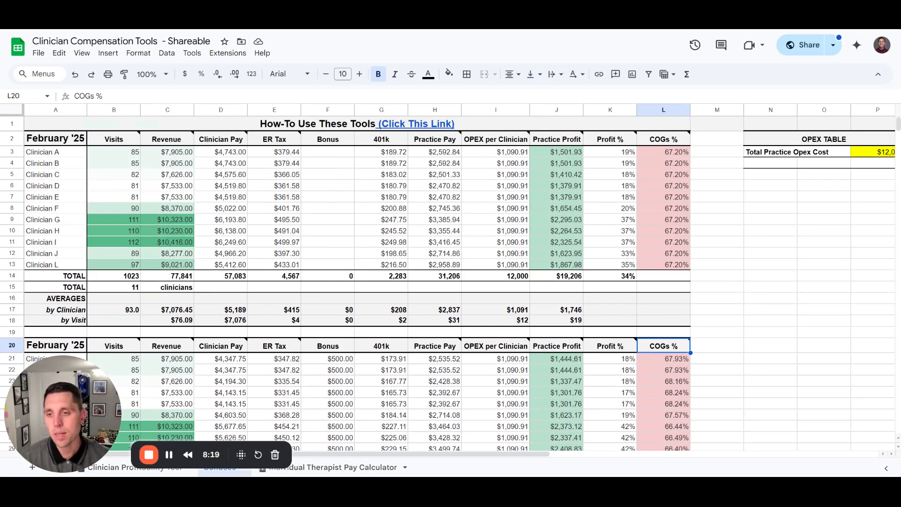
pyautogui.scroll(-4, 281, 225)
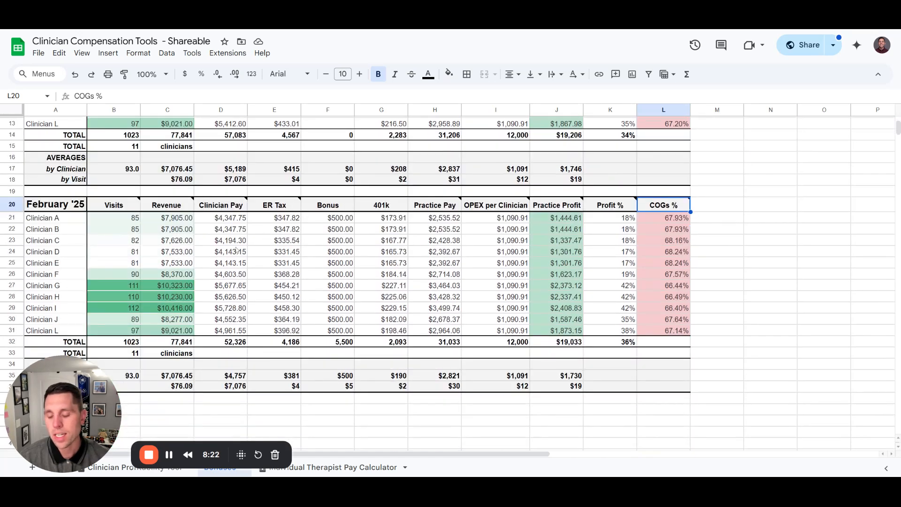
# - In the lower table, set the visits for Clinician C to 75 and for Clinician E to 60
pyautogui.click(124, 242)
pyautogui.write('75')
pyautogui.press('Return')
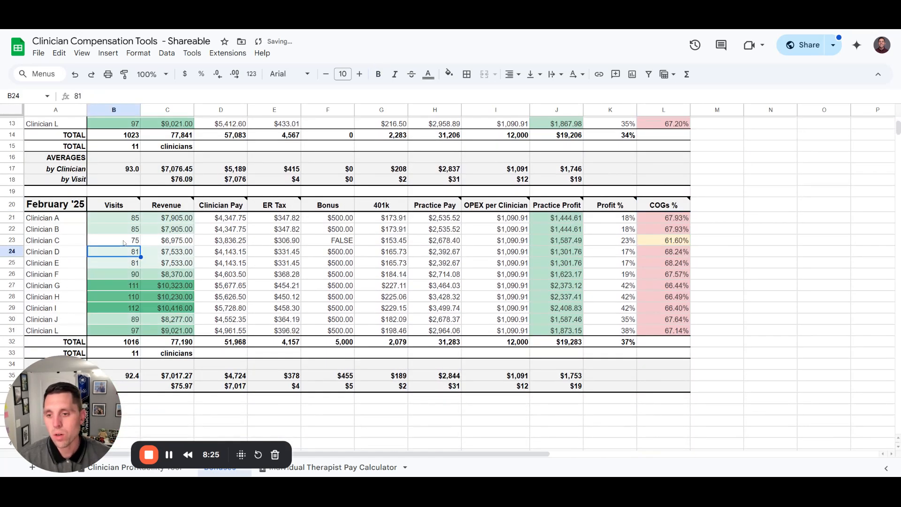
pyautogui.press('Down')
pyautogui.write('60')
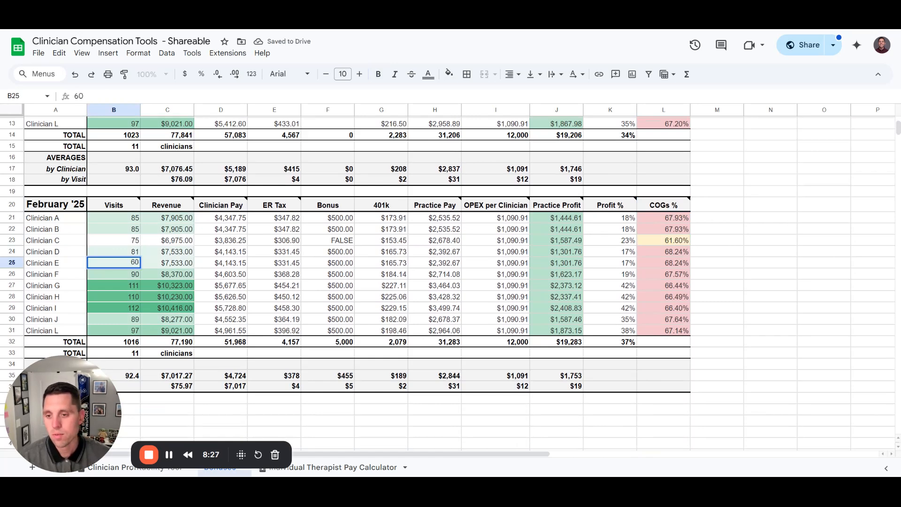
pyautogui.press('Return')
# - In the lower table, set the visits for Clinician H to 20 and for Clinician J to 15
pyautogui.press('Down')
pyautogui.press('Down')
pyautogui.write('20')
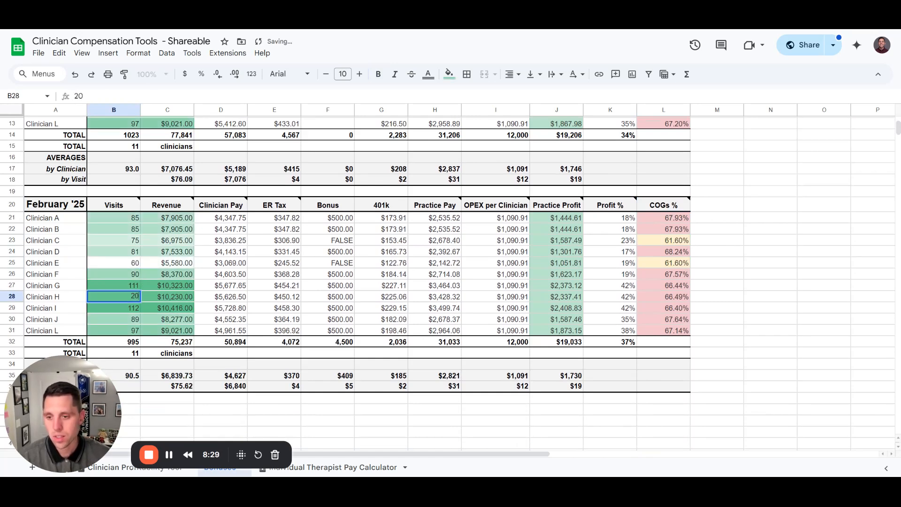
pyautogui.press('Return')
pyautogui.press('Down')
pyautogui.write('15')
pyautogui.press('Return')
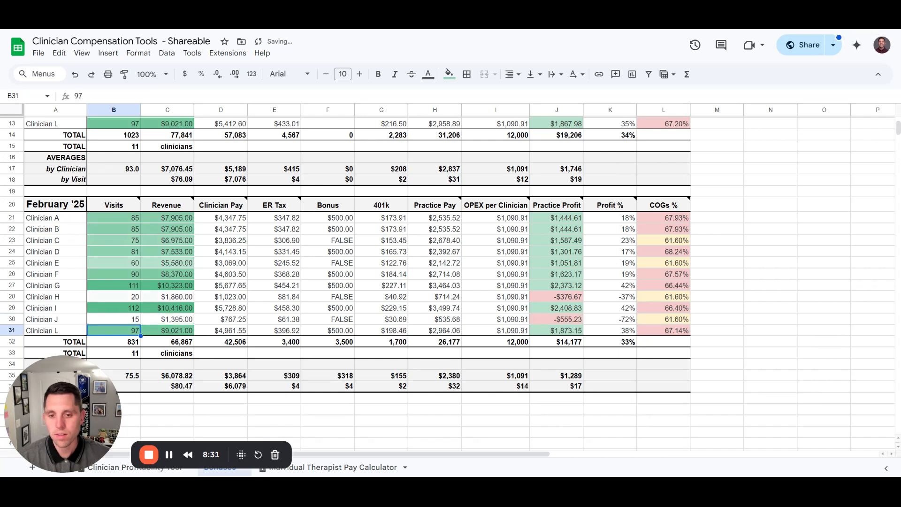
# - Copy the reduced visit counts in B21:B31 over the original table's visits, starting at B3
pyautogui.moveTo(126, 218); pyautogui.dragTo(127, 335)
pyautogui.hotkey('ctrl', 'c')
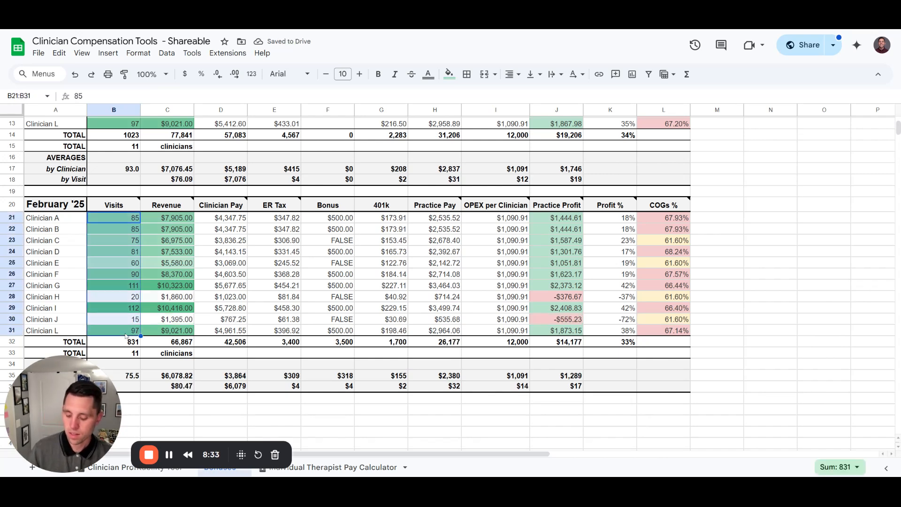
pyautogui.scroll(5, 145, 210)
pyautogui.click(128, 155)
pyautogui.hotkey('ctrl', 'v')
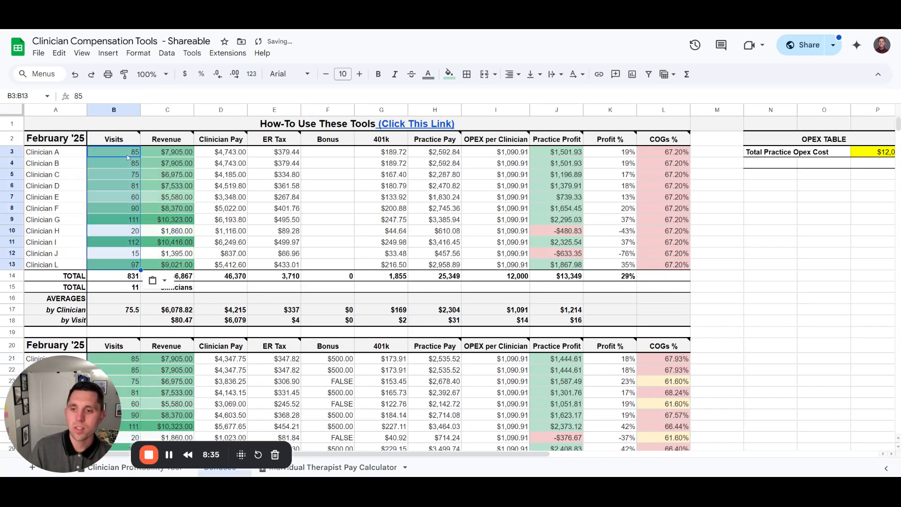
# - Compare clinician pay, bonuses and total practice profit between the two tables with the reduced visit counts
pyautogui.click(248, 186)
pyautogui.scroll(-2, 260, 184)
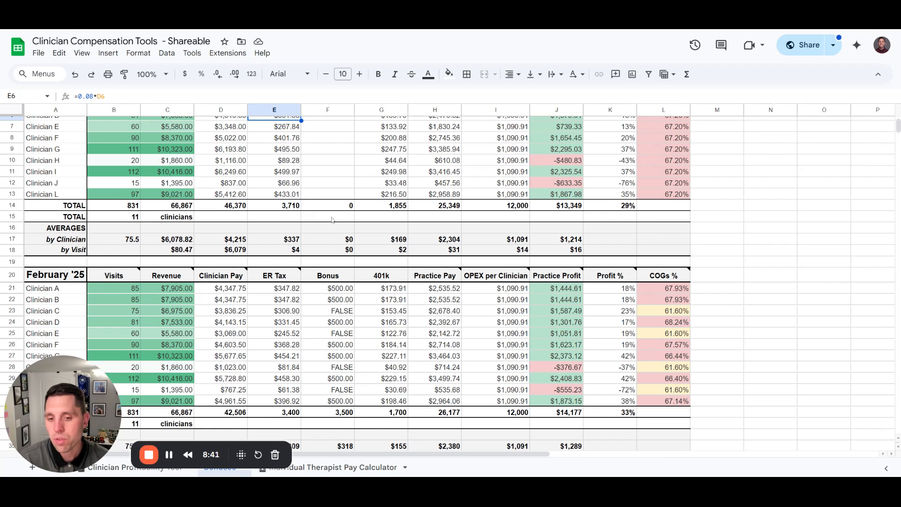
pyautogui.scroll(2, 332, 220)
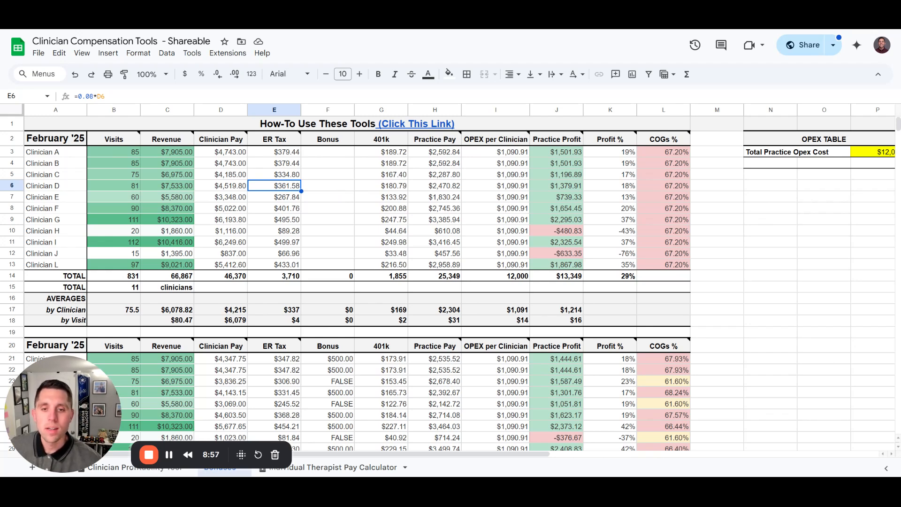
pyautogui.scroll(-3, 336, 158)
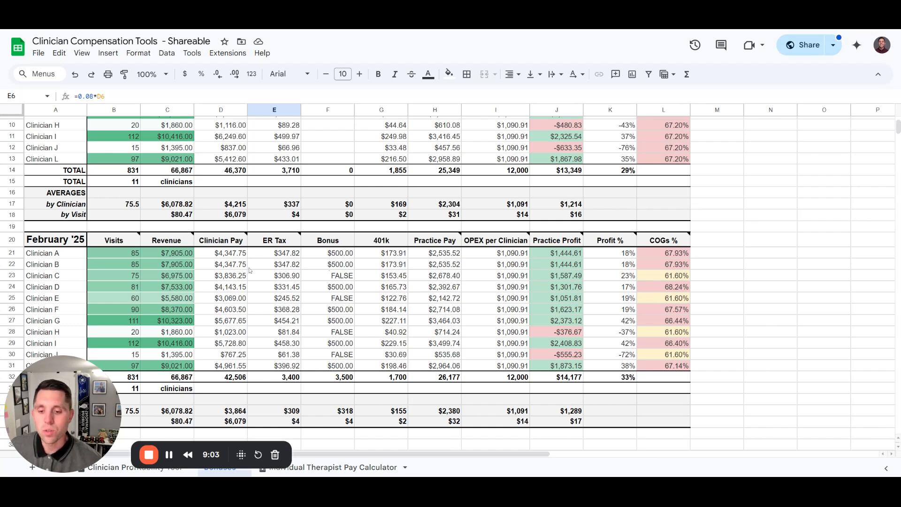
pyautogui.scroll(3, 250, 271)
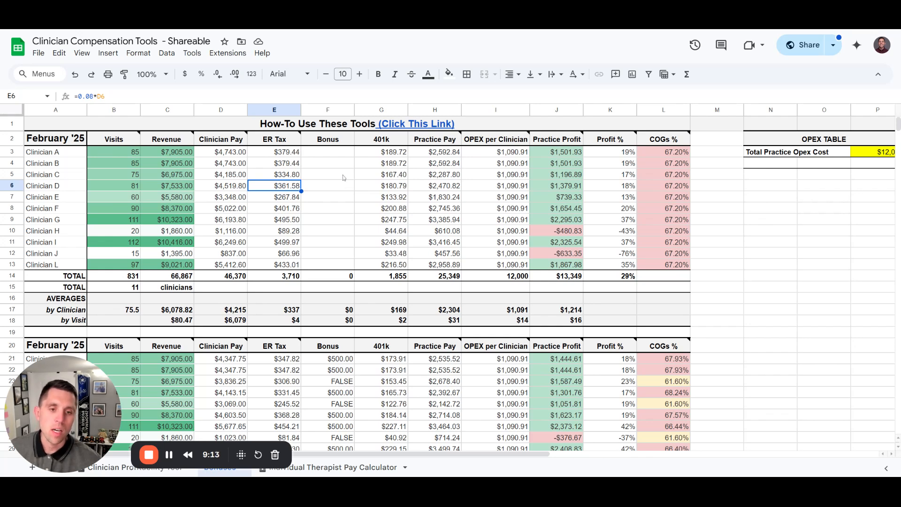
pyautogui.scroll(-7, 243, 188)
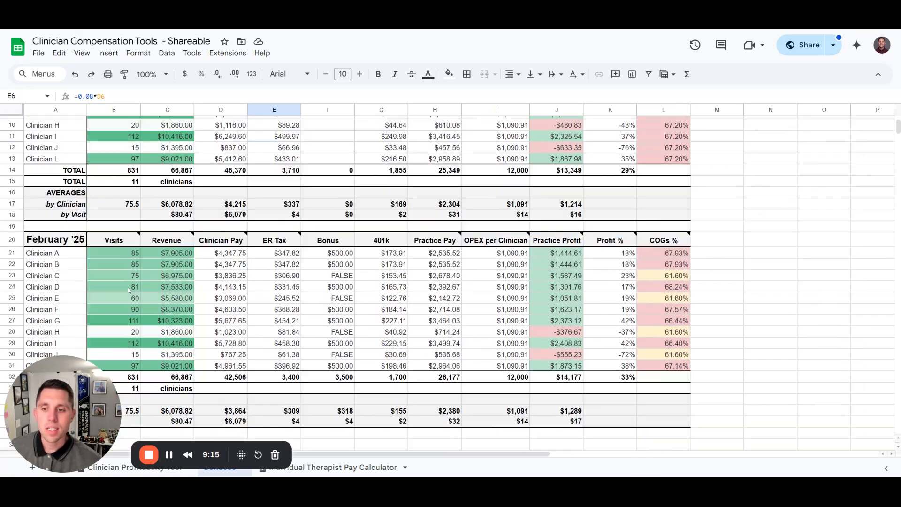
pyautogui.scroll(7, 202, 243)
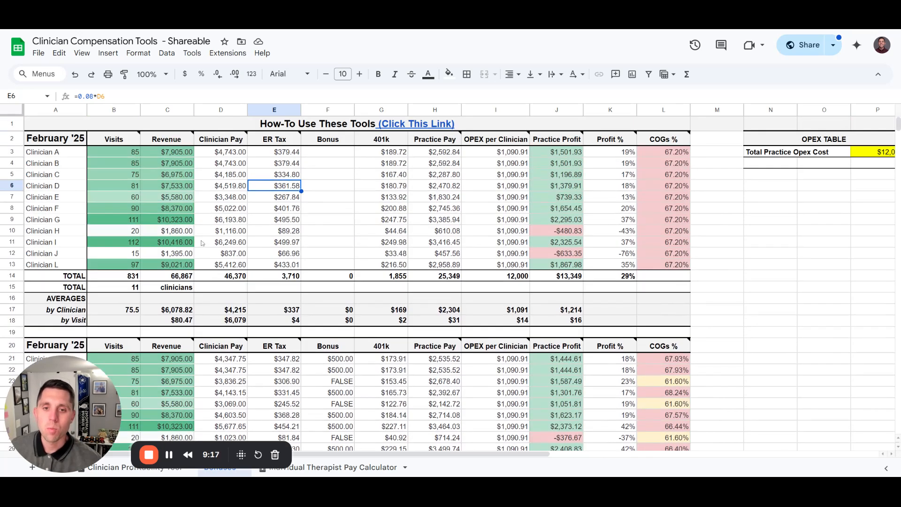